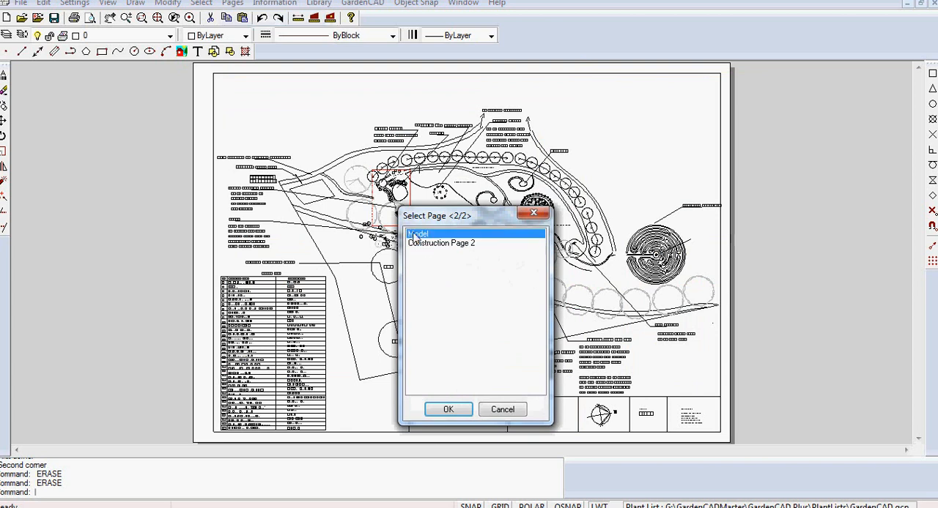
- Switch to the Model page and view its full extents
{"action": "left_click", "coordinate": [442, 409]}
{"action": "right_click", "coordinate": [376, 264]}
{"action": "left_click", "coordinate": [420, 276]}
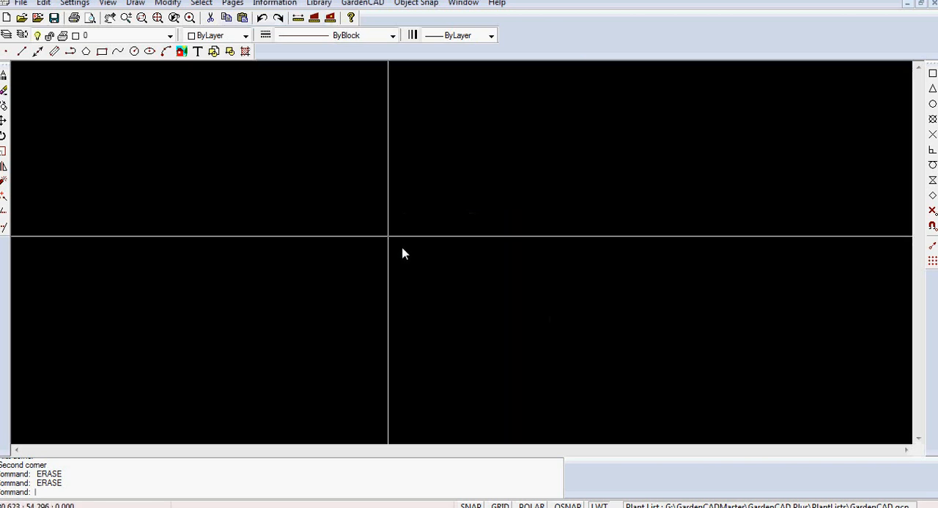
- Return to Construction Page 2 and copy the garden plan and labels above the title block to the clipboard
{"action": "left_click", "coordinate": [233, 4]}
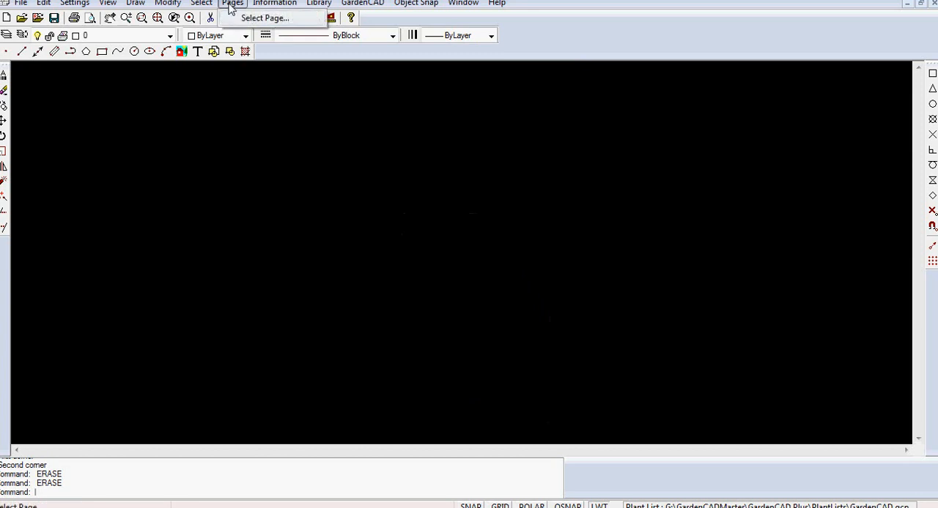
{"action": "left_click", "coordinate": [263, 19]}
{"action": "left_click", "coordinate": [435, 262]}
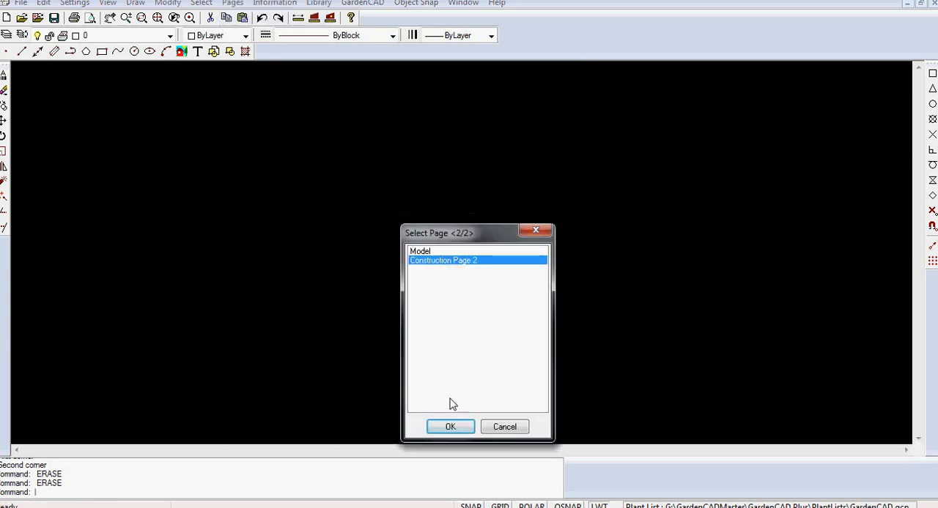
{"action": "left_click", "coordinate": [450, 427]}
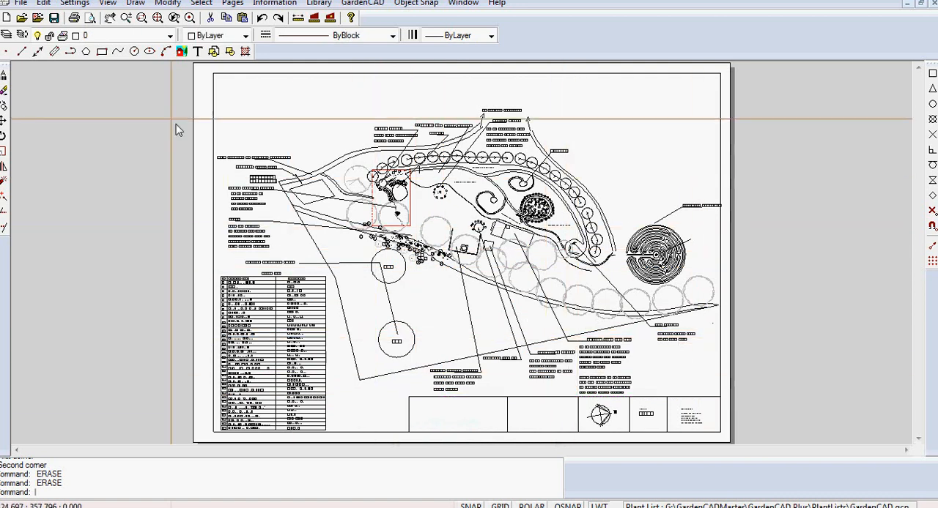
{"action": "left_click_drag", "start_coordinate": [628, 316], "coordinate": [751, 396]}
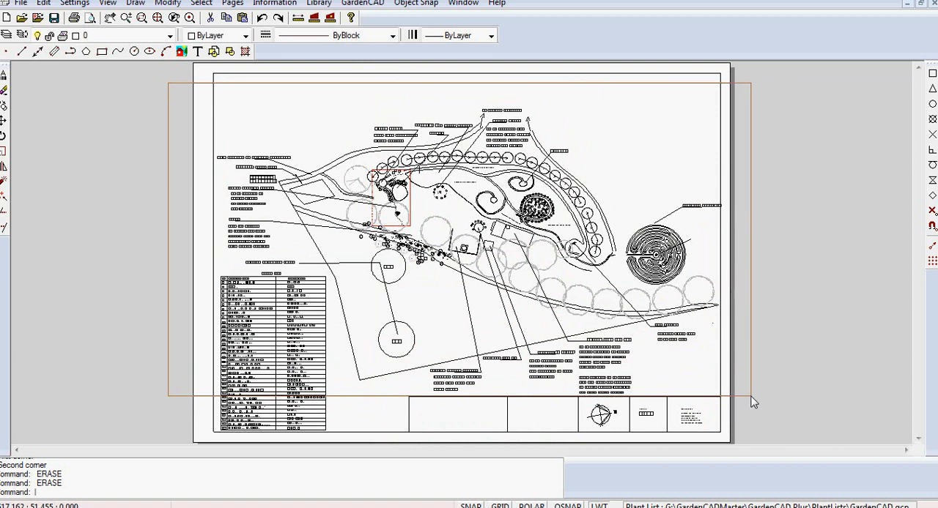
{"action": "left_click", "coordinate": [751, 396]}
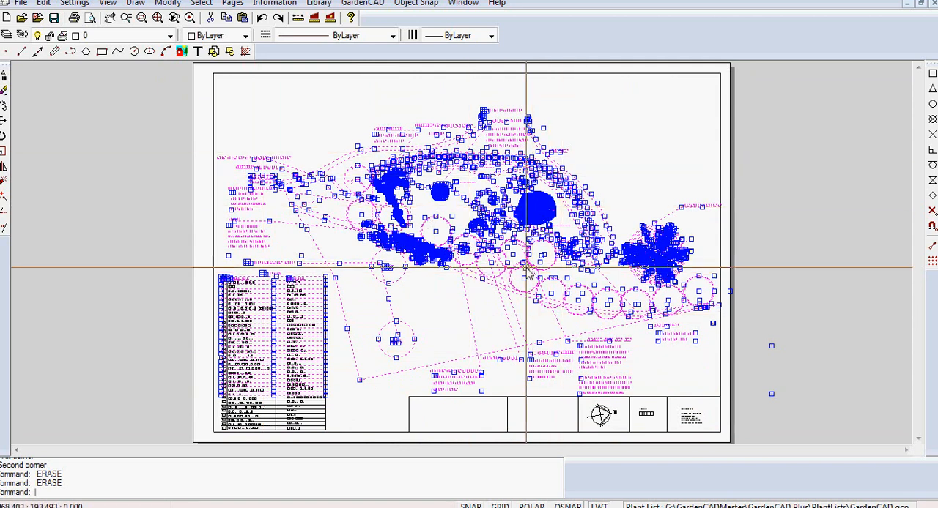
{"action": "right_click", "coordinate": [499, 258]}
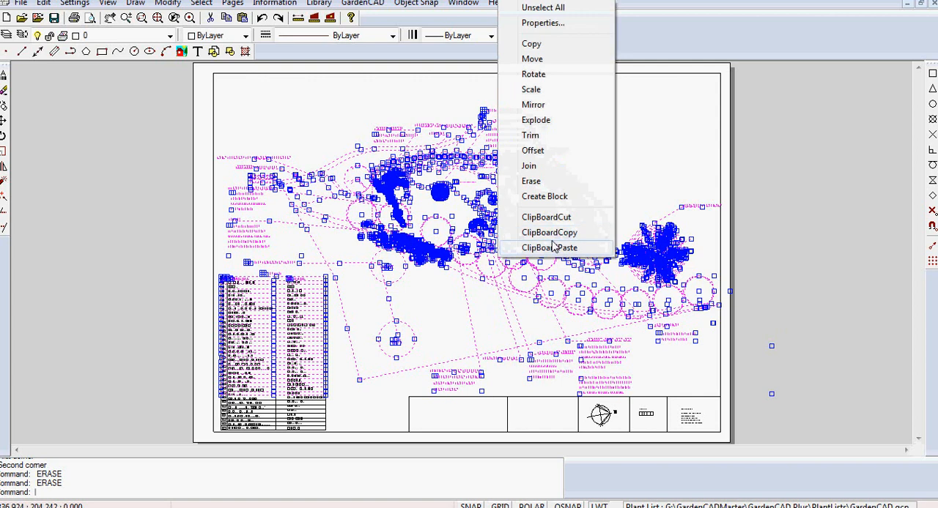
{"action": "left_click", "coordinate": [549, 233]}
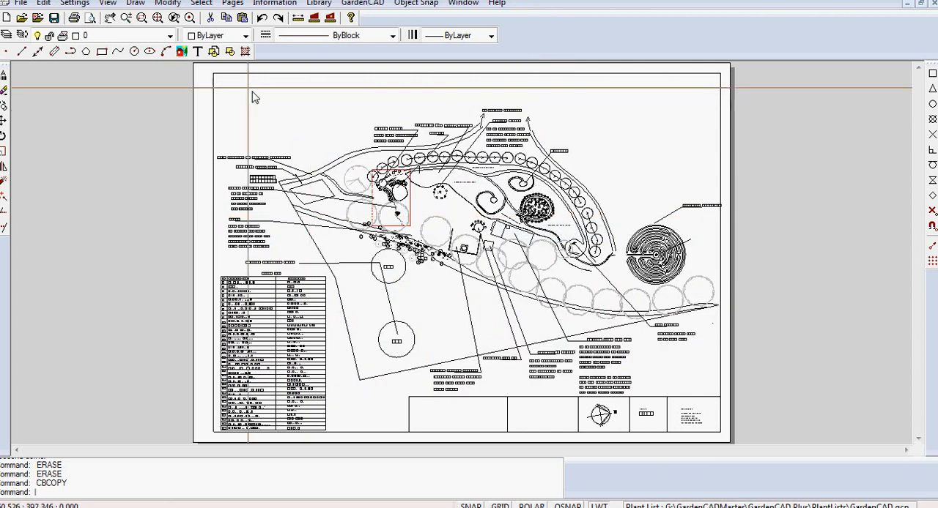
- Switch to the Model page and paste the copied garden plan there
{"action": "left_click", "coordinate": [230, 5]}
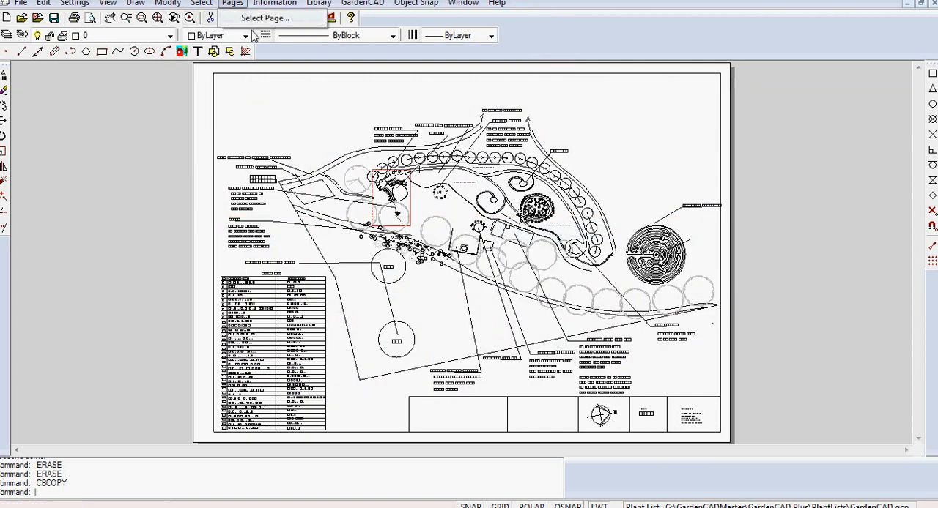
{"action": "left_click", "coordinate": [256, 19]}
{"action": "left_click", "coordinate": [420, 270]}
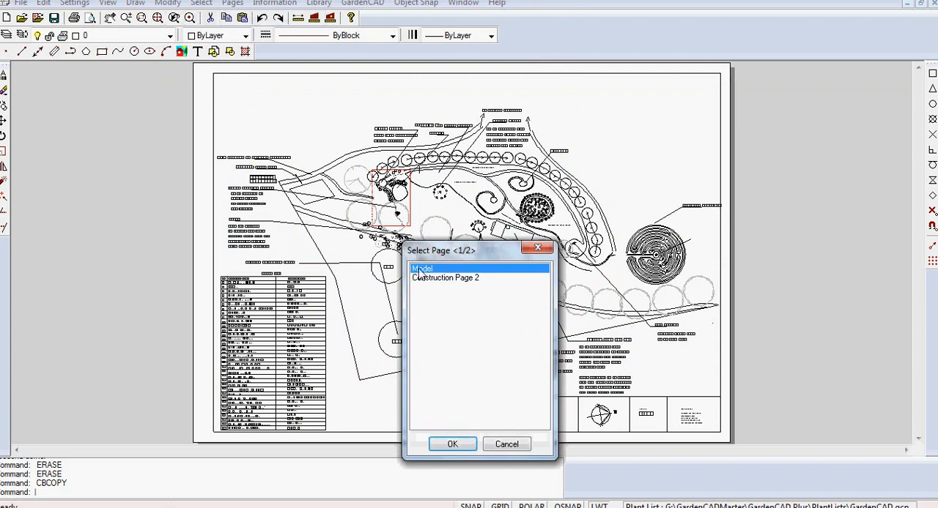
{"action": "left_click", "coordinate": [458, 447]}
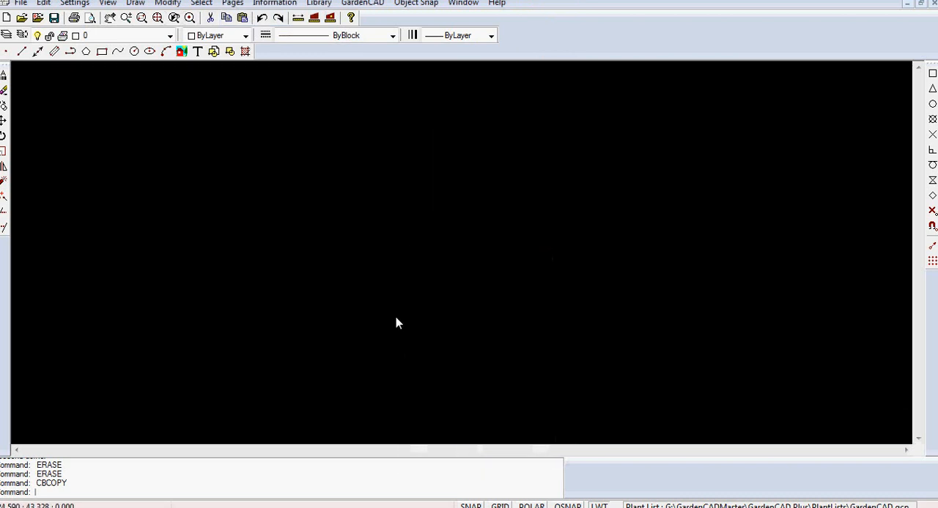
{"action": "right_click", "coordinate": [331, 184]}
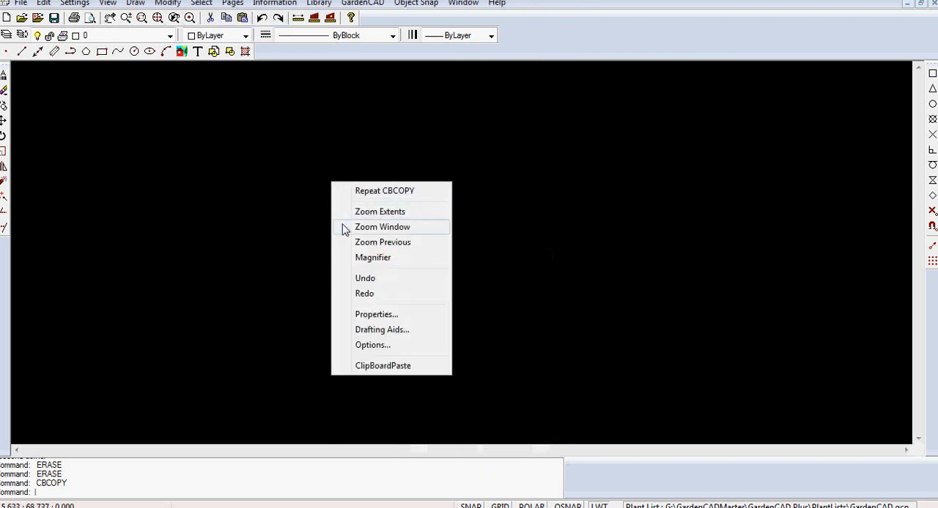
{"action": "left_click", "coordinate": [381, 366]}
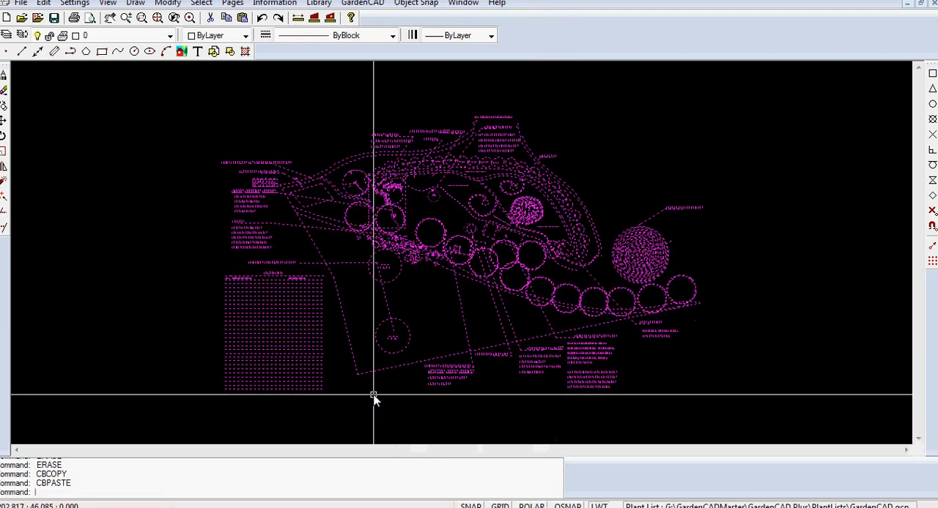
- Convert the pasted garden plan into a block named "te", with its base point picked just below the plant table
{"action": "right_click", "coordinate": [430, 306]}
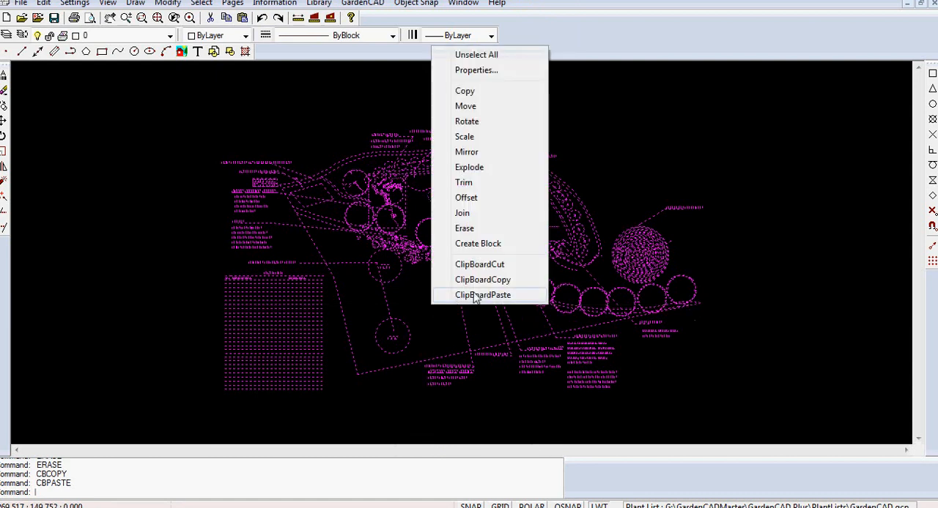
{"action": "left_click", "coordinate": [473, 244]}
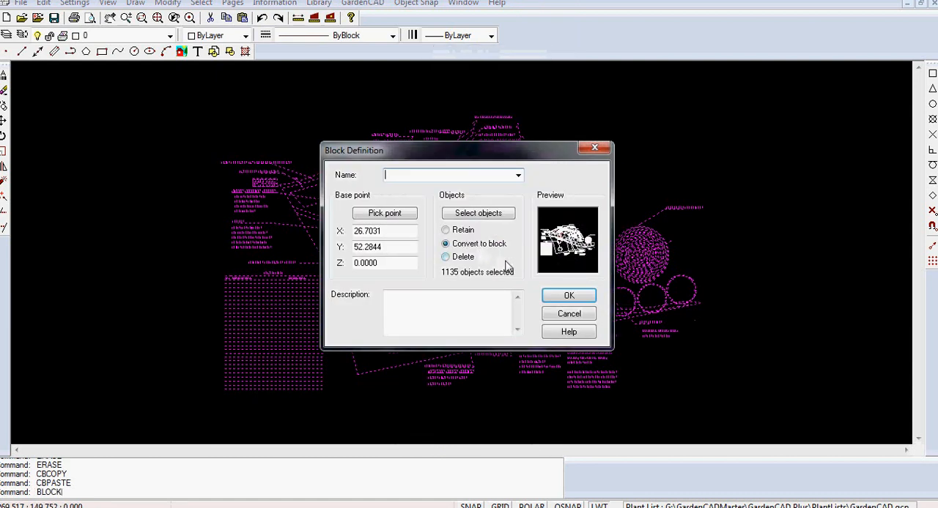
{"action": "type", "text": "temp"}
{"action": "left_click", "coordinate": [386, 212]}
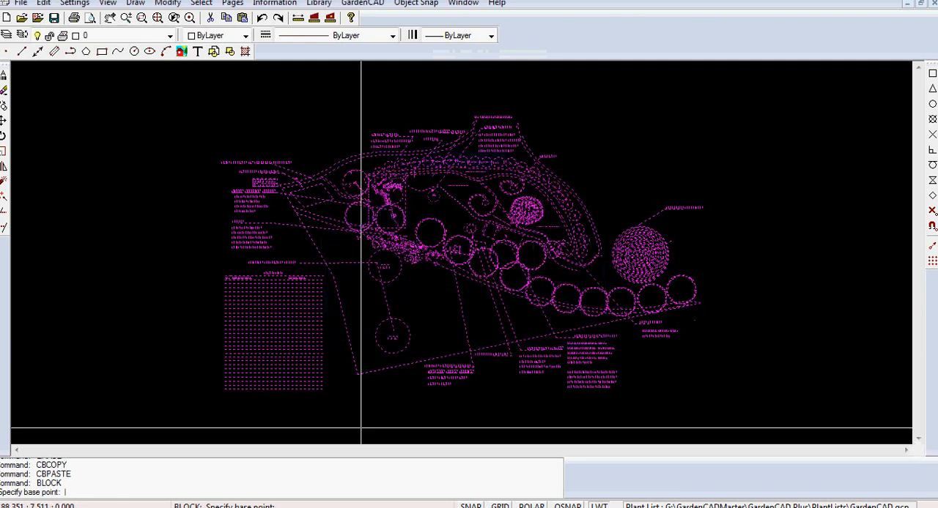
{"action": "left_click", "coordinate": [327, 412]}
{"action": "left_click", "coordinate": [566, 320]}
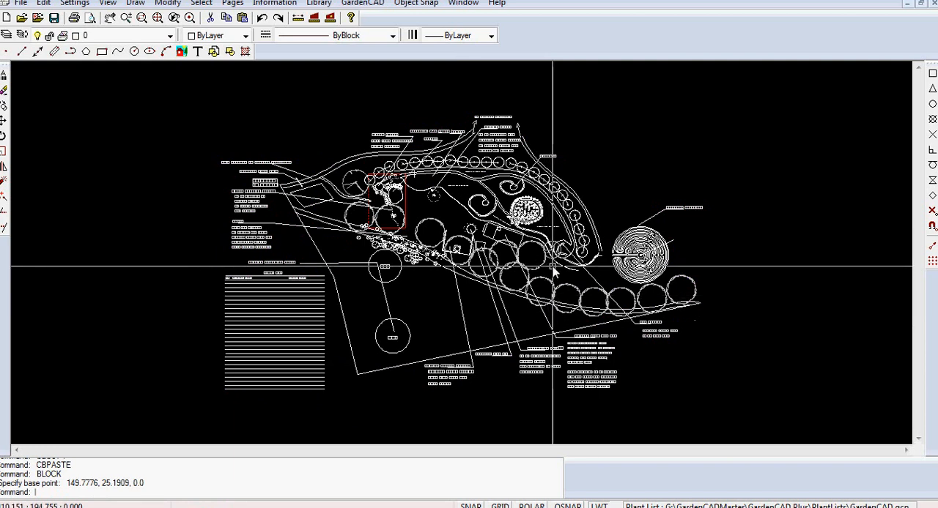
- Measure the length of the lower of the three bench rectangles near the plan's small circular area
{"action": "scroll", "coordinate": [536, 265], "scroll_direction": "up", "scroll_amount": 5}
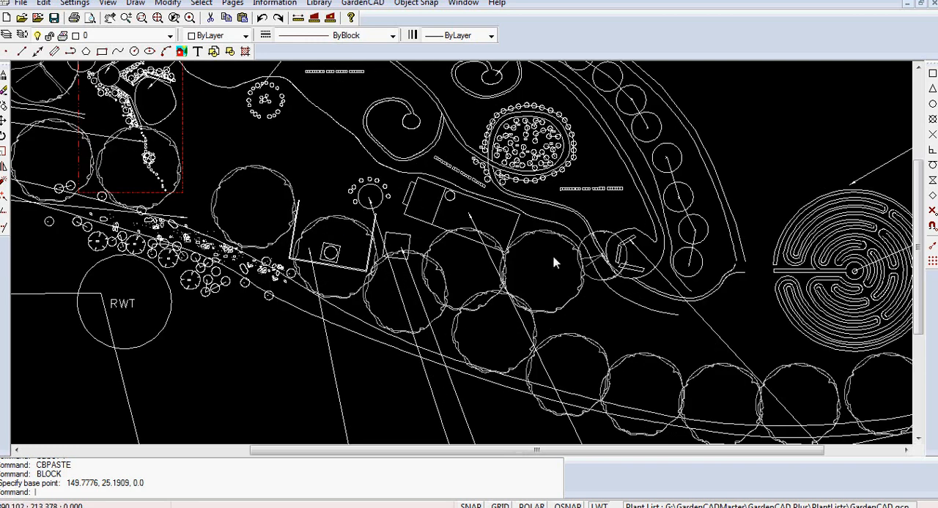
{"action": "middle_click_drag", "start_coordinate": [657, 344], "coordinate": [620, 319]}
{"action": "scroll", "coordinate": [592, 227], "scroll_direction": "up", "scroll_amount": 3}
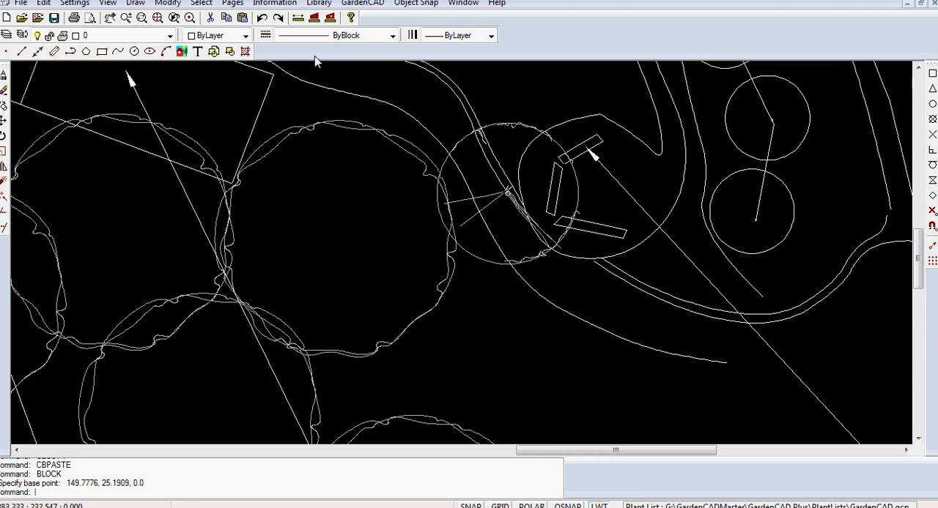
{"action": "left_click", "coordinate": [298, 17]}
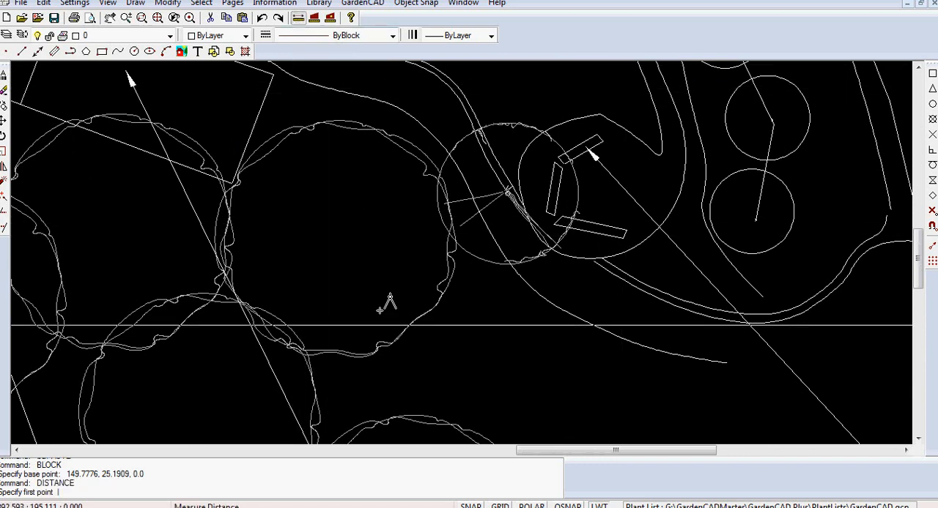
{"action": "left_click", "coordinate": [554, 221]}
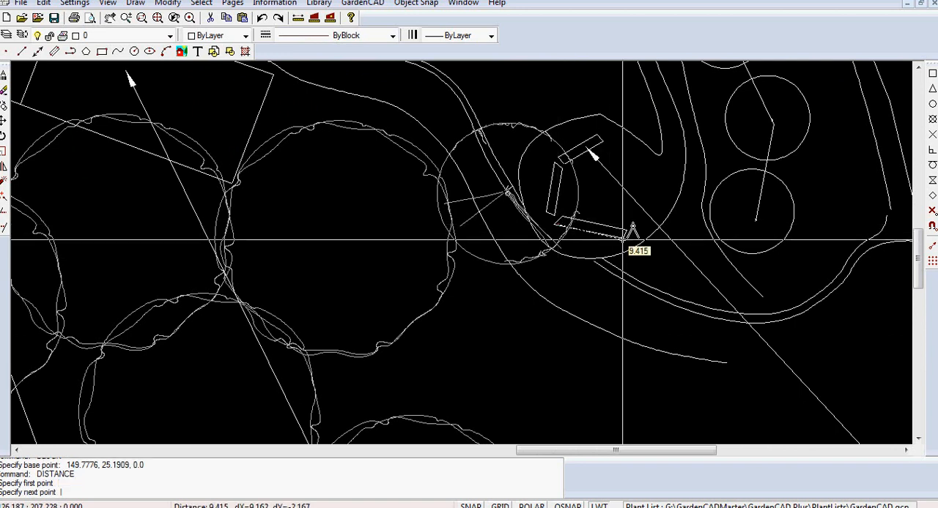
{"action": "left_click", "coordinate": [623, 240]}
- Scale the whole garden plan block by a factor of 500 from base point 0,0 and show its extents
{"action": "scroll", "coordinate": [619, 296], "scroll_direction": "down", "scroll_amount": 3}
{"action": "scroll", "coordinate": [616, 297], "scroll_direction": "down", "scroll_amount": 6}
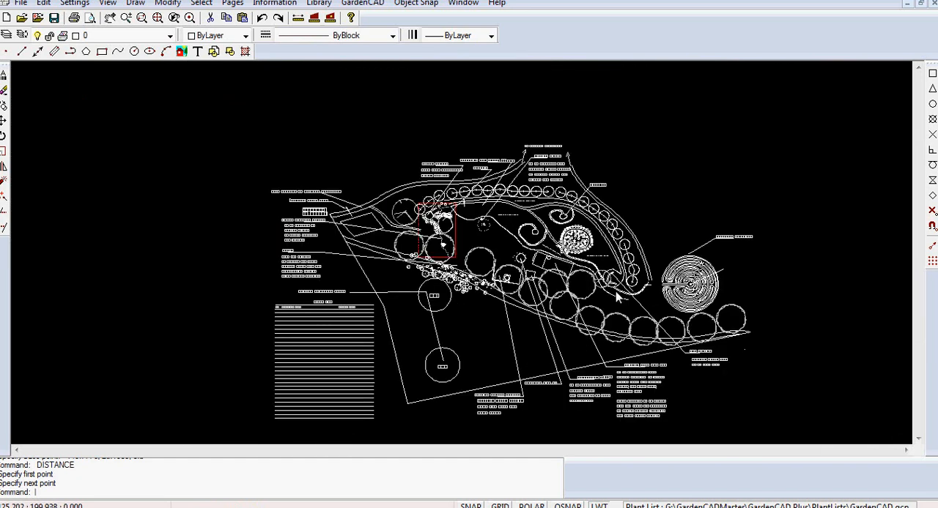
{"action": "scroll", "coordinate": [617, 296], "scroll_direction": "down", "scroll_amount": 2}
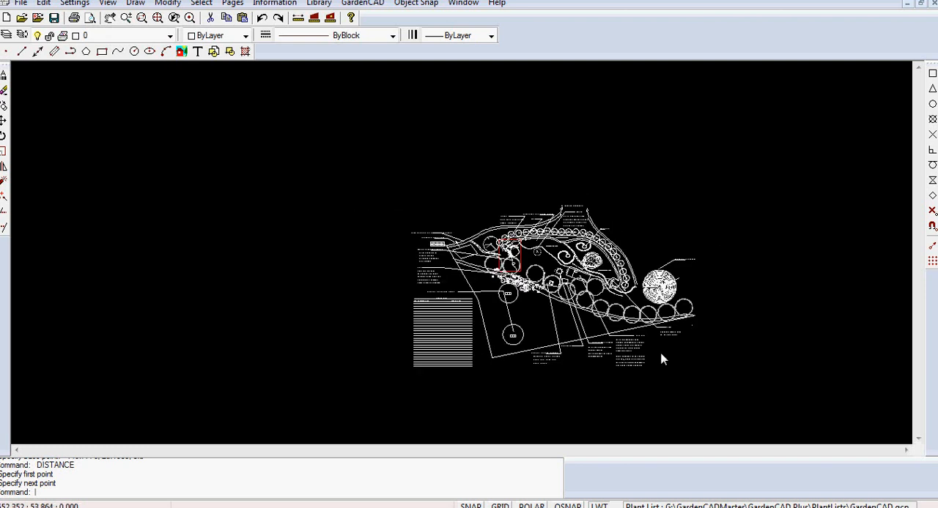
{"action": "key", "text": "ctrl+a"}
{"action": "right_click", "coordinate": [607, 310]}
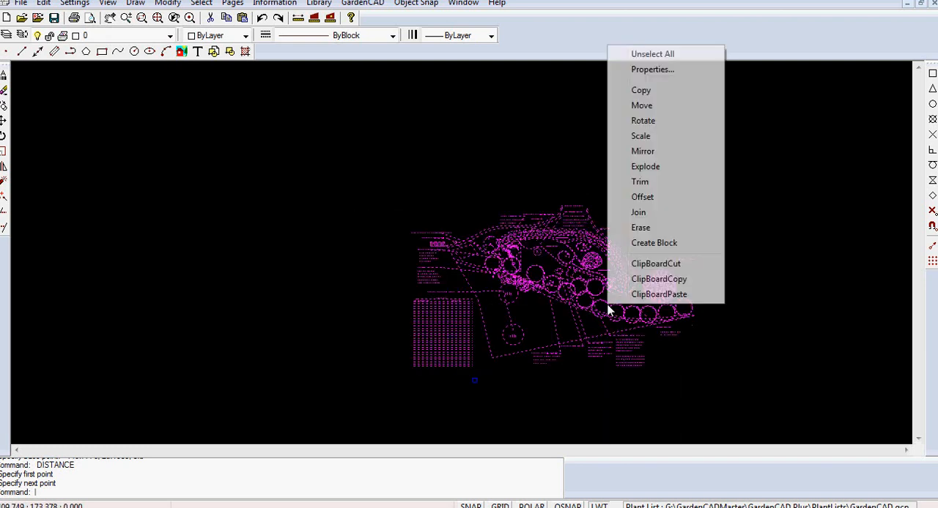
{"action": "left_click", "coordinate": [641, 136]}
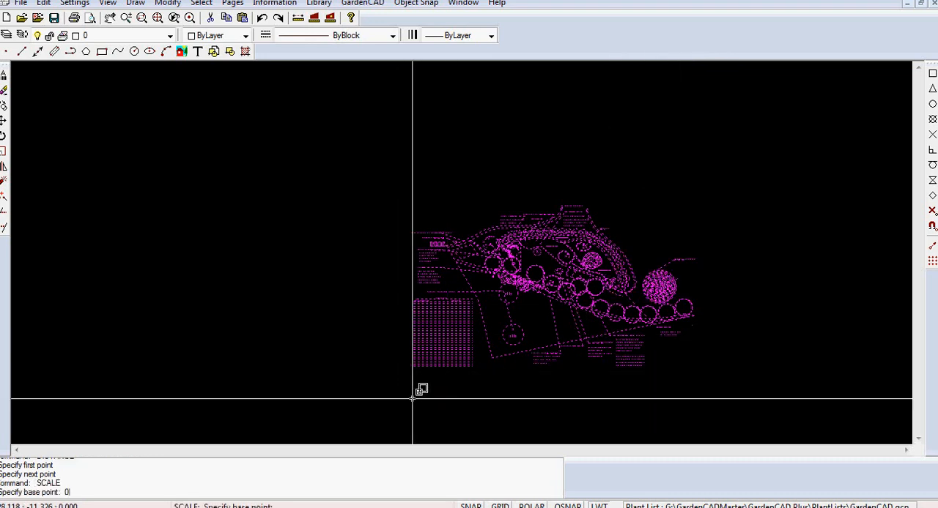
{"action": "key", "text": "Return"}
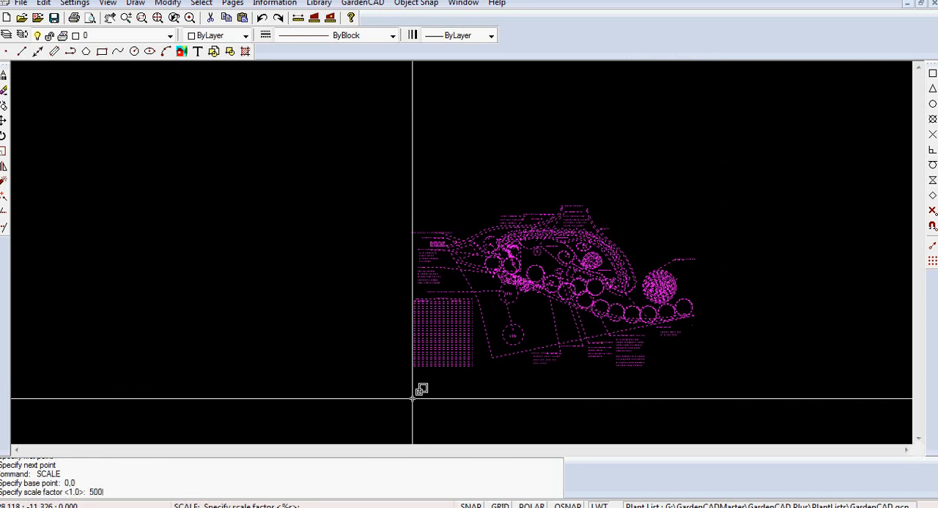
{"action": "type", "text": "500"}
{"action": "key", "text": "Return"}
{"action": "right_click", "coordinate": [421, 341]}
{"action": "left_click", "coordinate": [487, 178]}
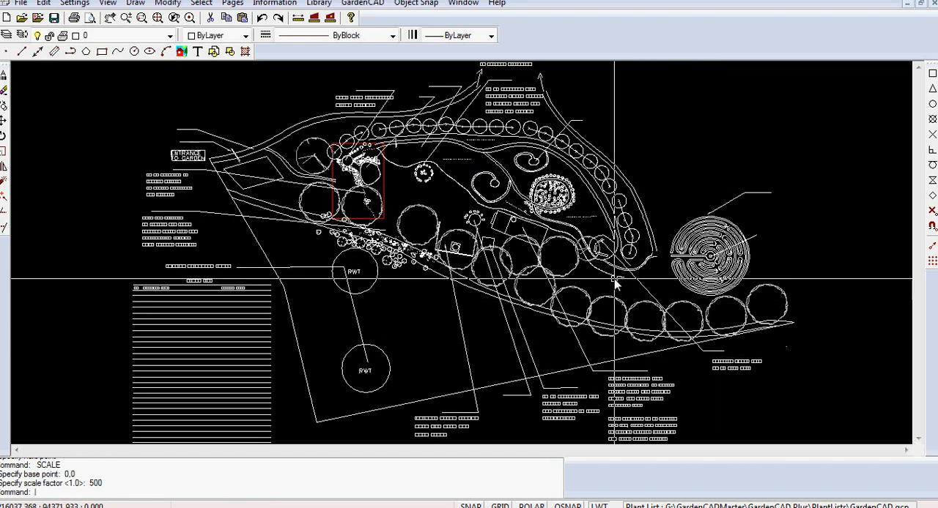
- Measure the lower bench rectangle's length again on the scaled plan
{"action": "scroll", "coordinate": [595, 266], "scroll_direction": "up", "scroll_amount": 5}
{"action": "scroll", "coordinate": [598, 260], "scroll_direction": "up", "scroll_amount": 2}
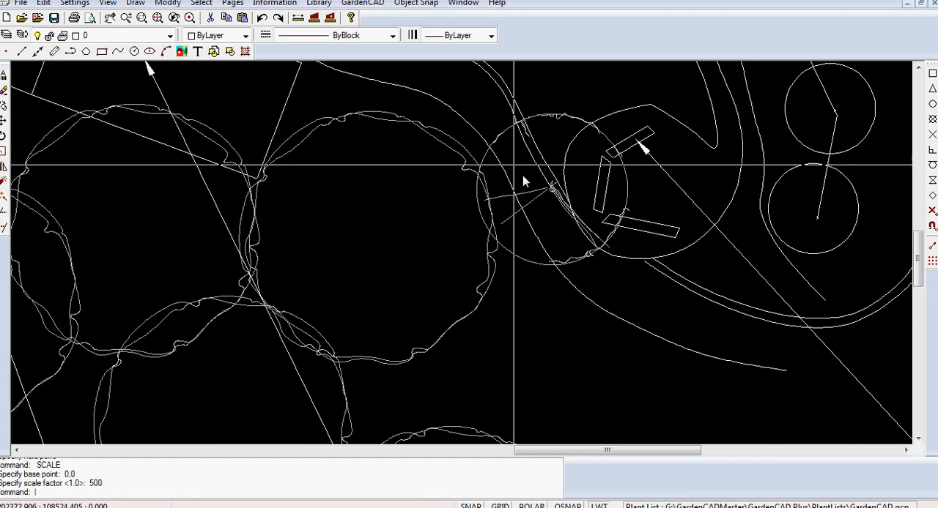
{"action": "left_click", "coordinate": [297, 17]}
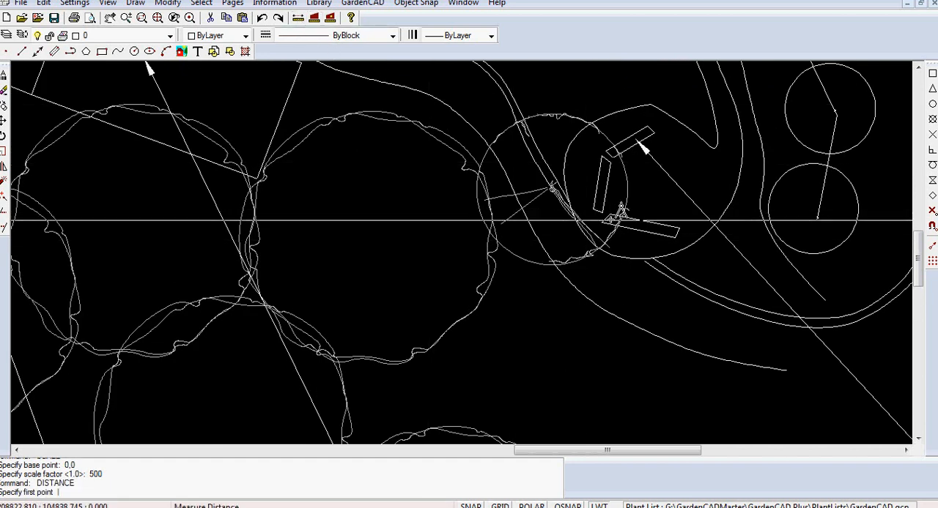
{"action": "left_click", "coordinate": [607, 217]}
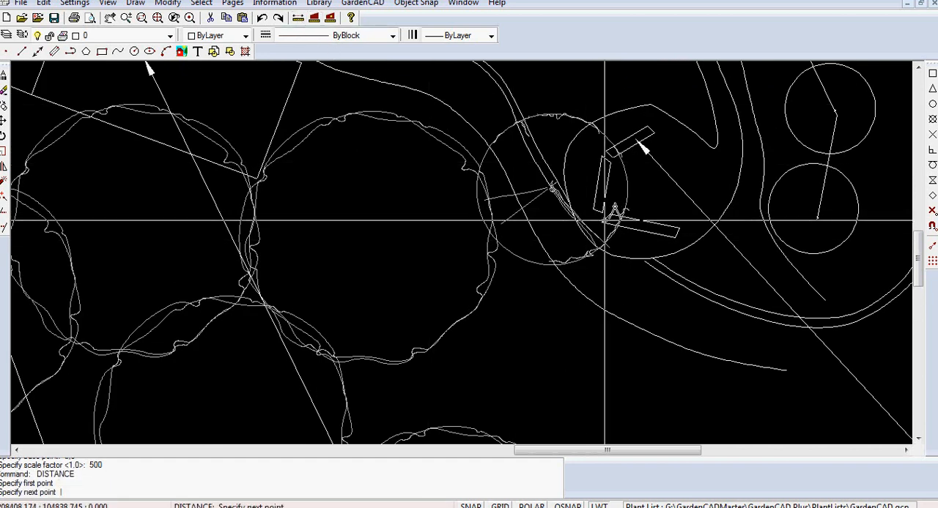
{"action": "left_click", "coordinate": [678, 235]}
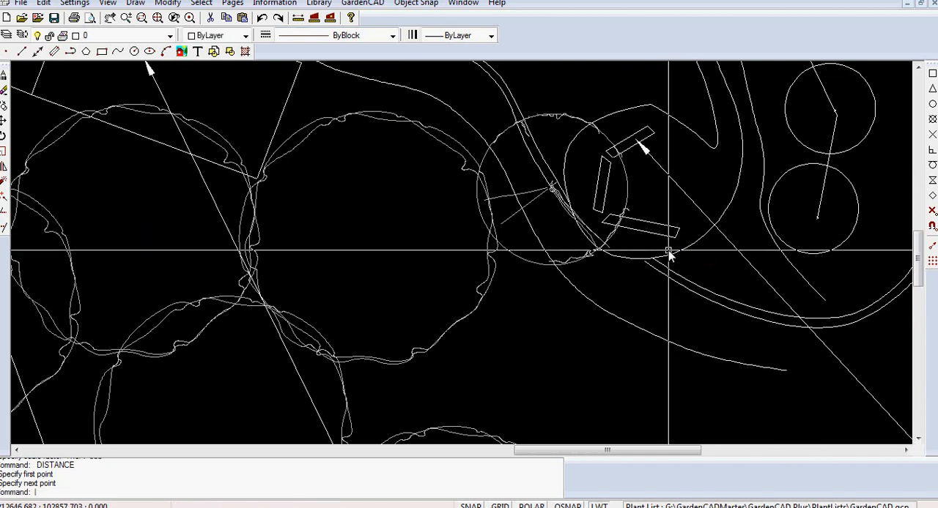
- Explode the whole scaled garden plan block into separate entities
{"action": "scroll", "coordinate": [668, 253], "scroll_direction": "down", "scroll_amount": 8}
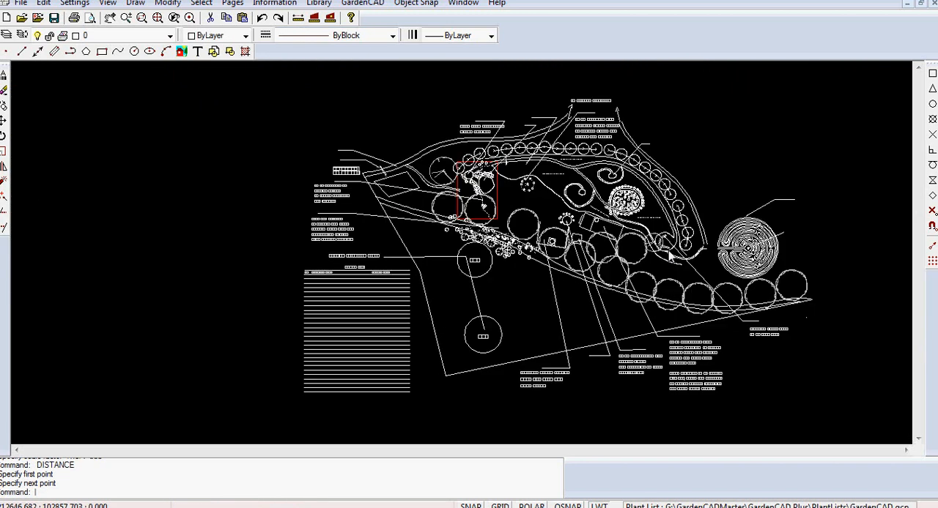
{"action": "middle_click_drag", "start_coordinate": [665, 258], "coordinate": [620, 223]}
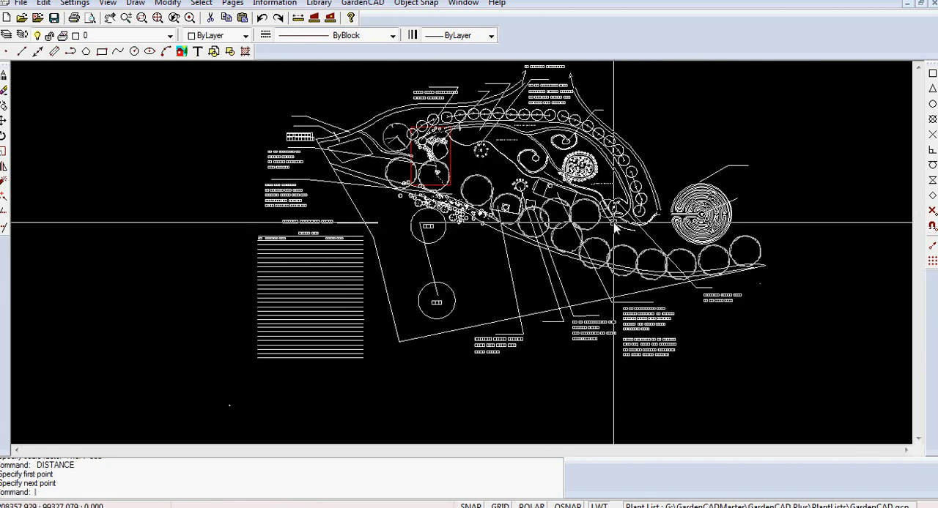
{"action": "left_click", "coordinate": [366, 379]}
{"action": "left_click", "coordinate": [222, 230]}
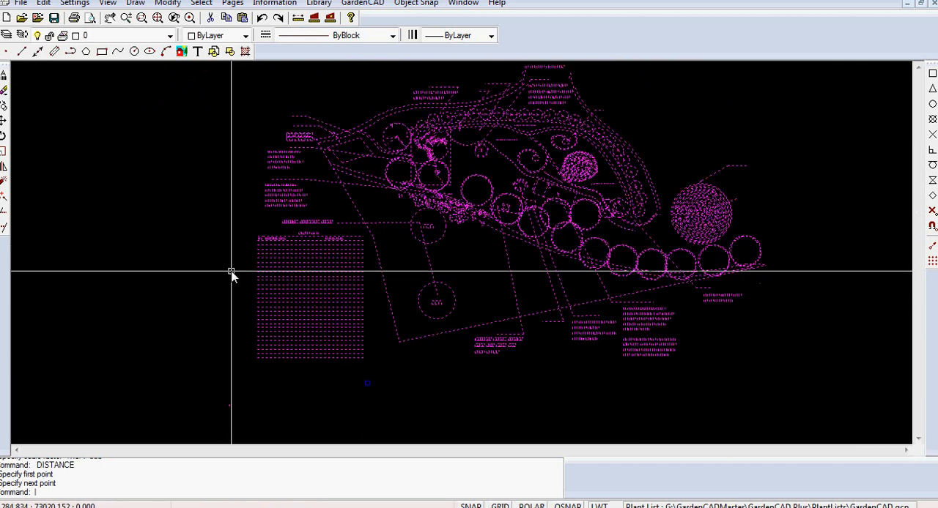
{"action": "right_click", "coordinate": [322, 307]}
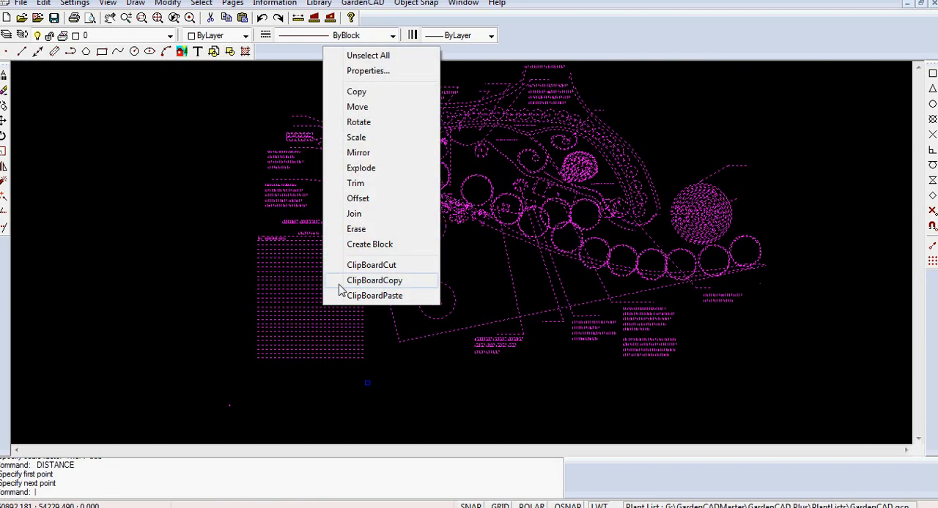
{"action": "left_click", "coordinate": [361, 170]}
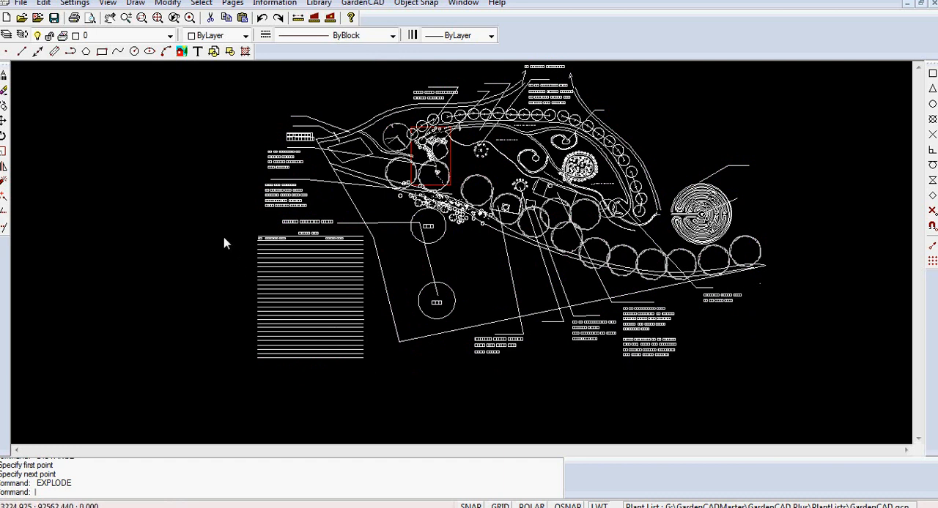
- Erase the plant table from the exploded plan, leaving the adjoining boundary line in place
{"action": "left_click_drag", "start_coordinate": [219, 233], "coordinate": [208, 230]}
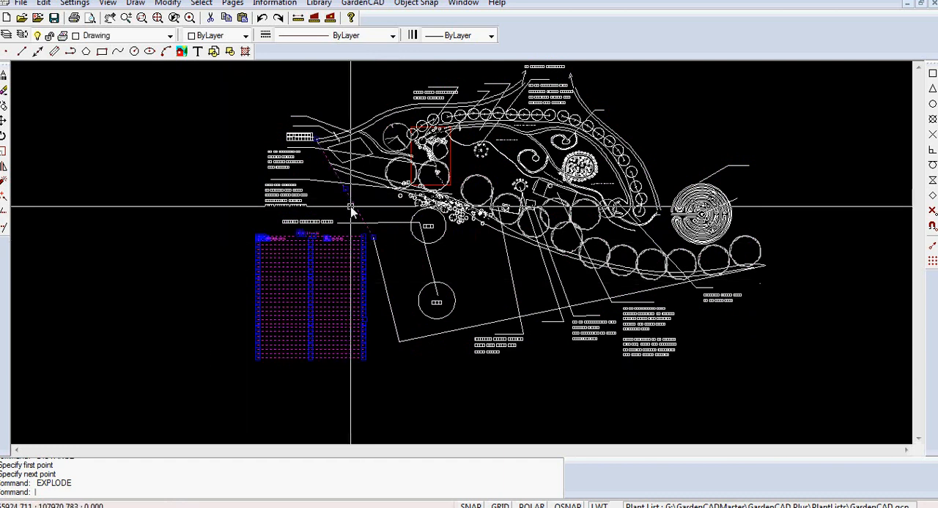
{"action": "right_click", "coordinate": [222, 279]}
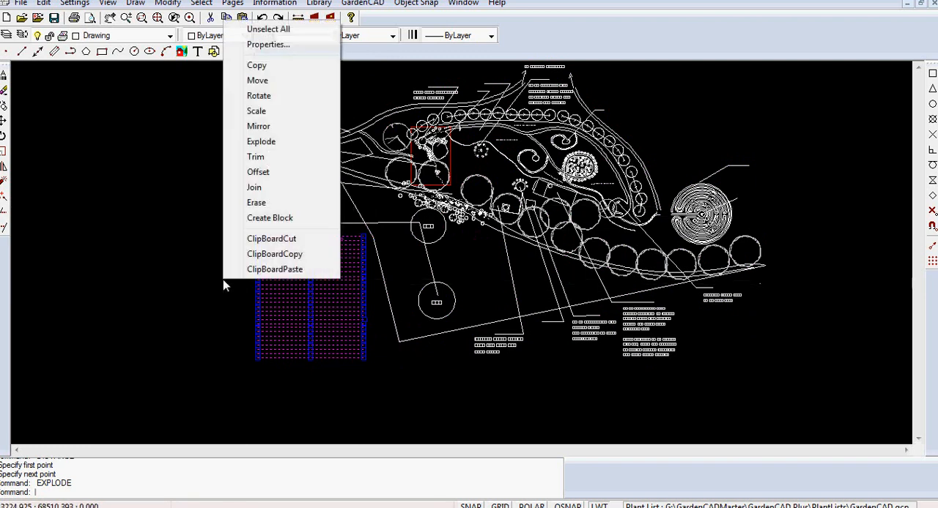
{"action": "left_click", "coordinate": [256, 203]}
- Change the linetype of the red rectangle's left side to DASHDOTX2 and clear the selection
{"action": "right_click", "coordinate": [285, 285]}
{"action": "left_click", "coordinate": [316, 307]}
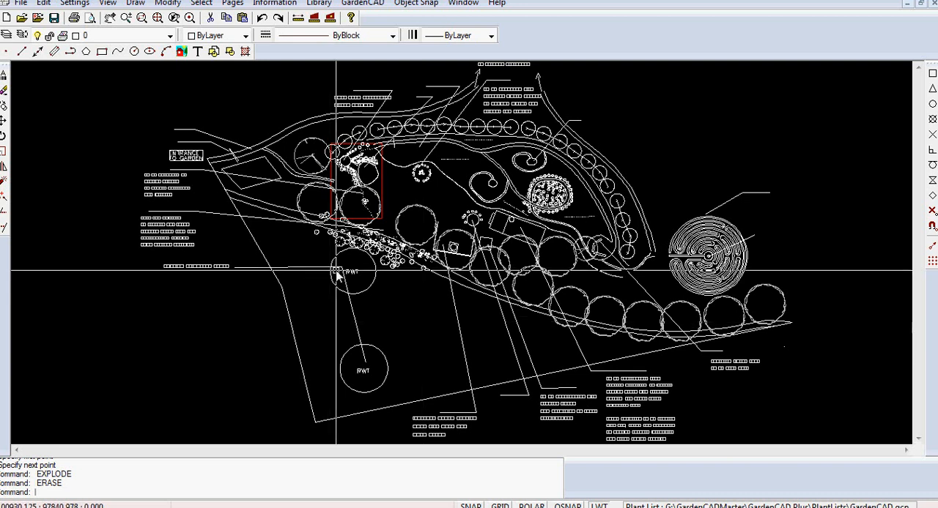
{"action": "scroll", "coordinate": [343, 217], "scroll_direction": "up", "scroll_amount": 3}
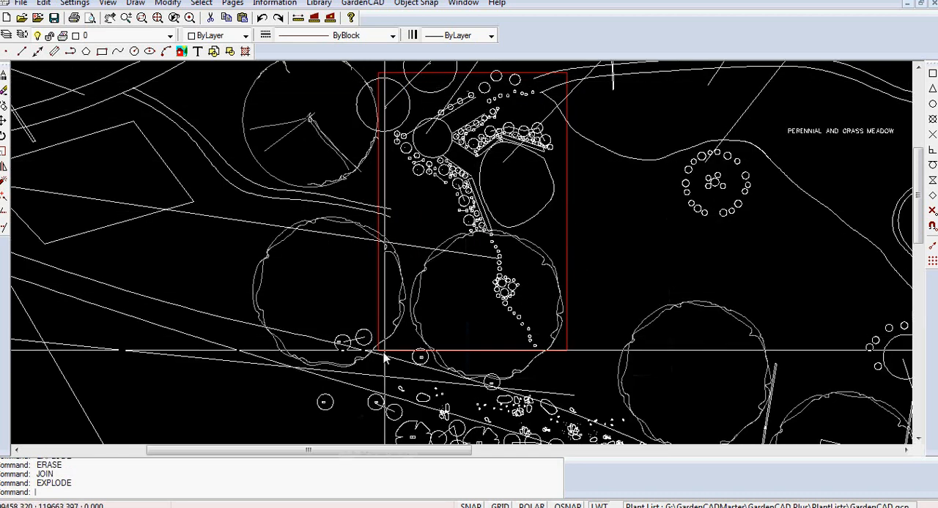
{"action": "left_click", "coordinate": [378, 187]}
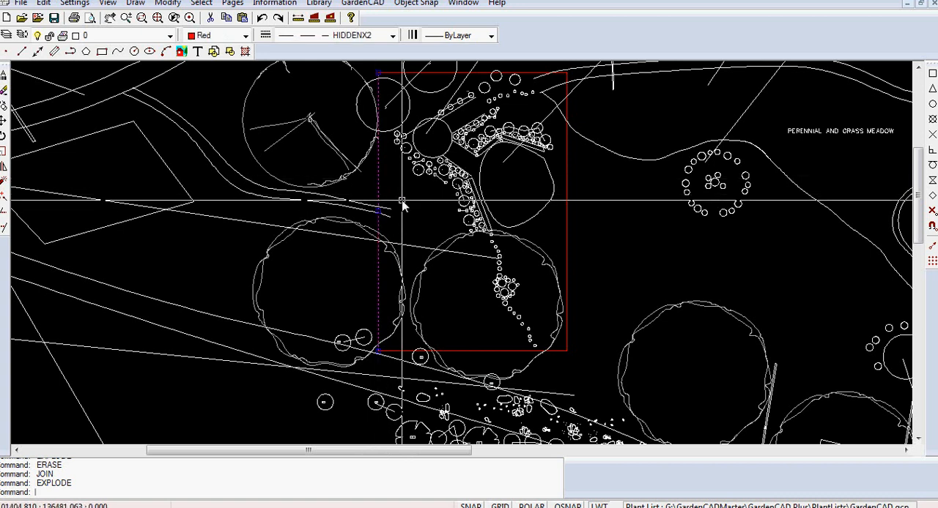
{"action": "right_click", "coordinate": [402, 202]}
{"action": "left_click", "coordinate": [432, 224]}
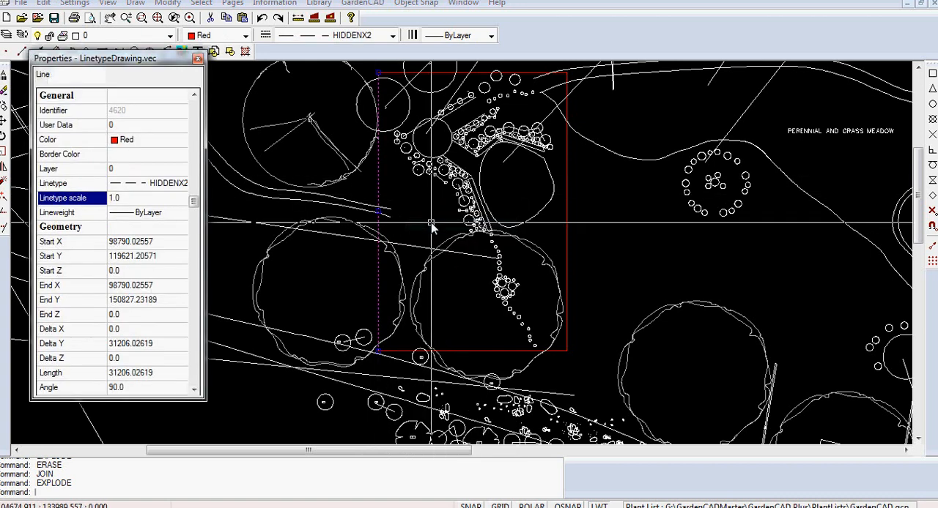
{"action": "left_click", "coordinate": [180, 187]}
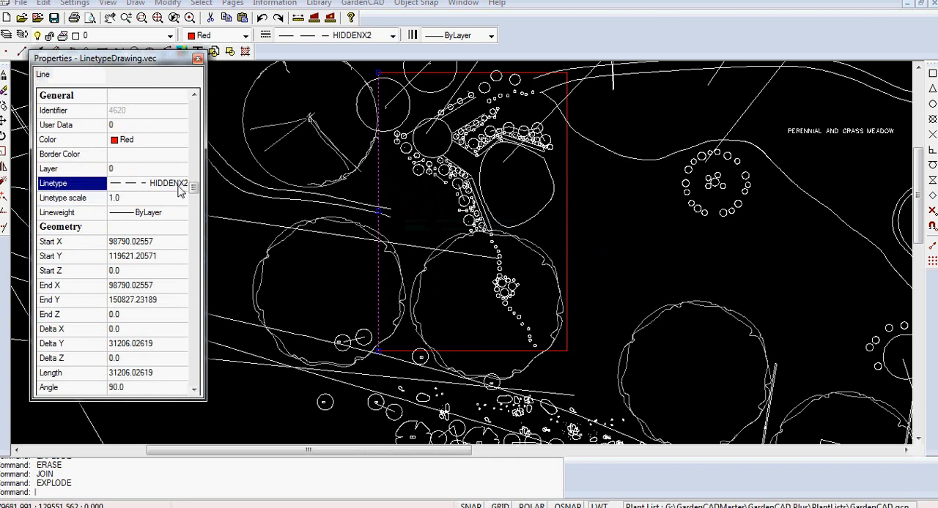
{"action": "left_click", "coordinate": [184, 187]}
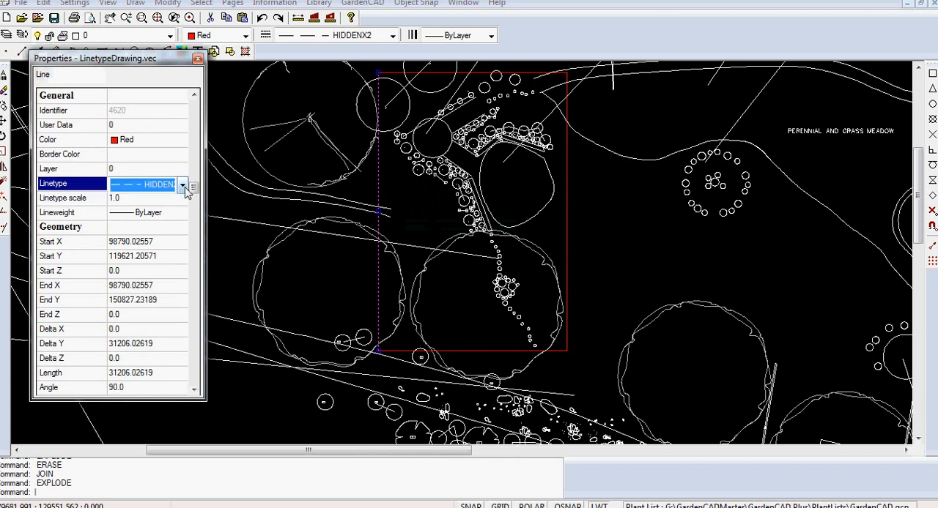
{"action": "left_click", "coordinate": [183, 187]}
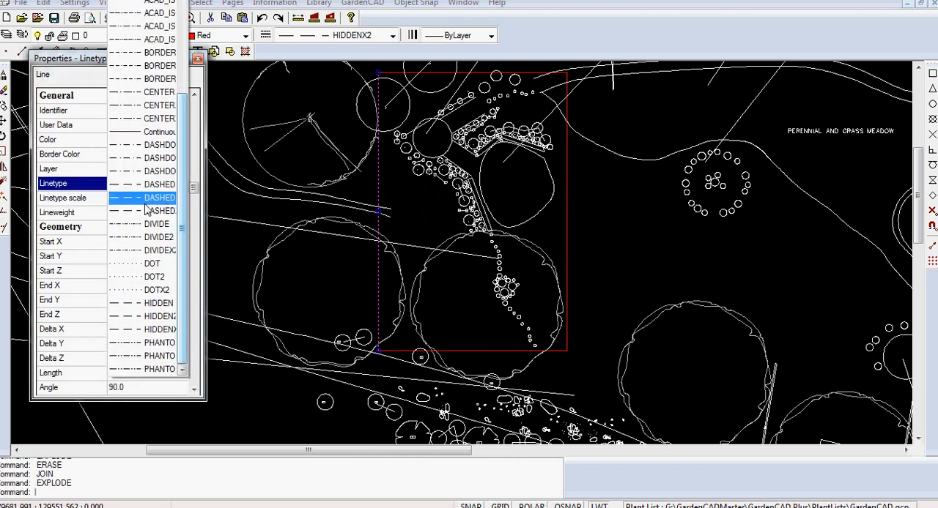
{"action": "left_click", "coordinate": [134, 174]}
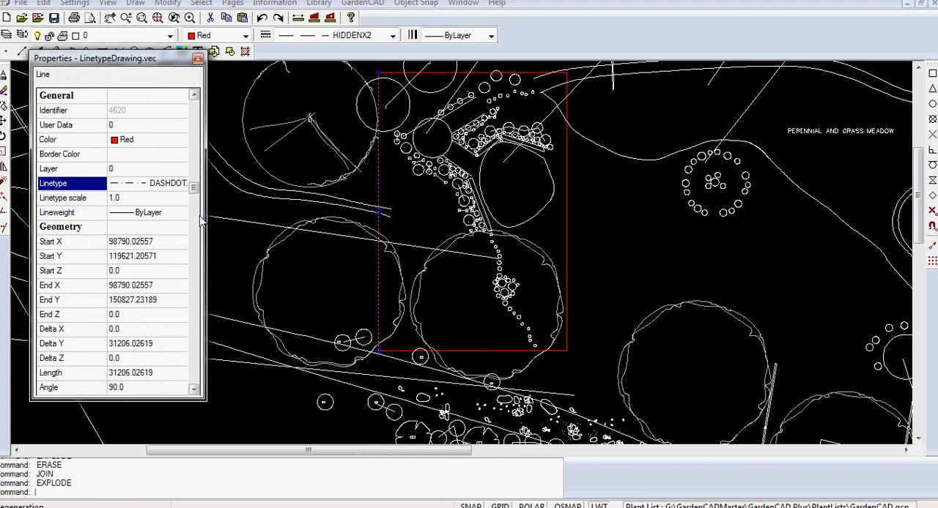
{"action": "left_click", "coordinate": [198, 59]}
{"action": "right_click", "coordinate": [248, 202]}
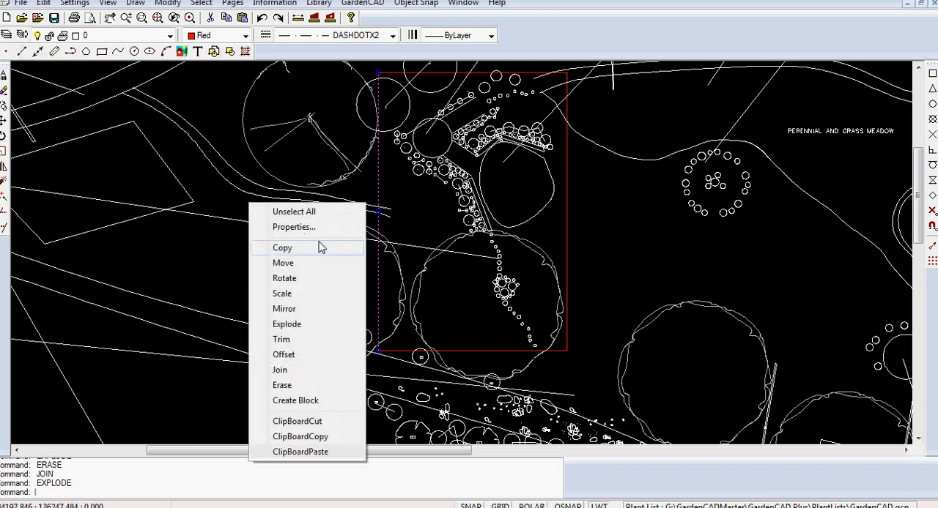
{"action": "left_click", "coordinate": [269, 213]}
- Set the linetype scale of the red rectangle's left side to 1000 and deselect the line
{"action": "scroll", "coordinate": [377, 227], "scroll_direction": "up", "scroll_amount": 3}
{"action": "scroll", "coordinate": [378, 227], "scroll_direction": "down", "scroll_amount": 5}
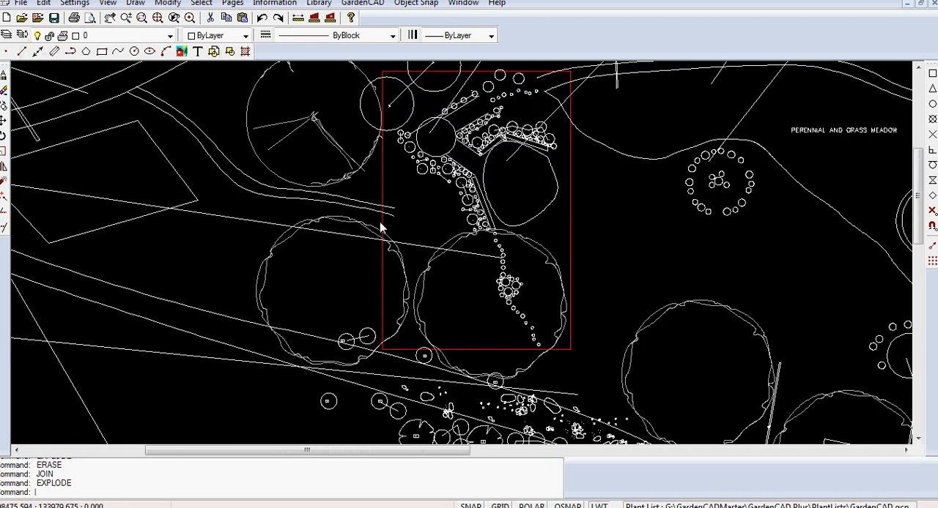
{"action": "scroll", "coordinate": [381, 229], "scroll_direction": "down", "scroll_amount": 1}
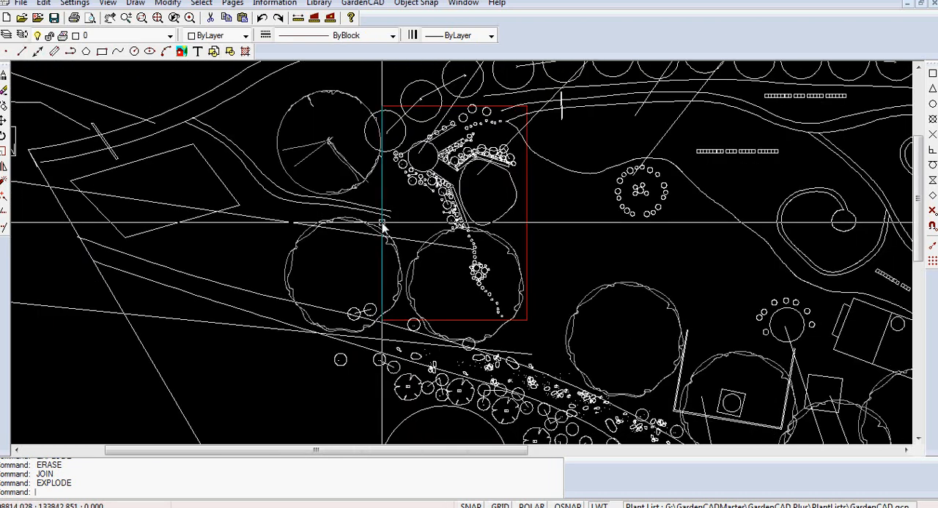
{"action": "left_click", "coordinate": [381, 203]}
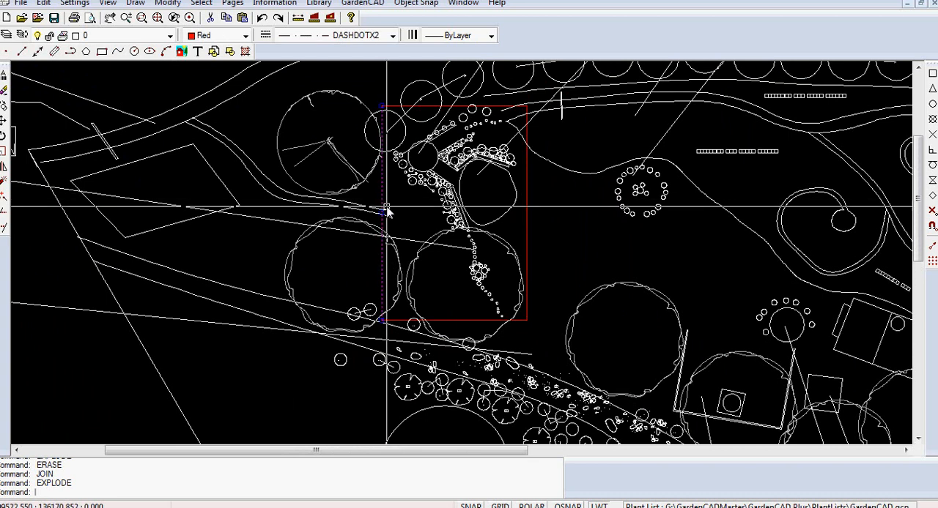
{"action": "right_click", "coordinate": [261, 140]}
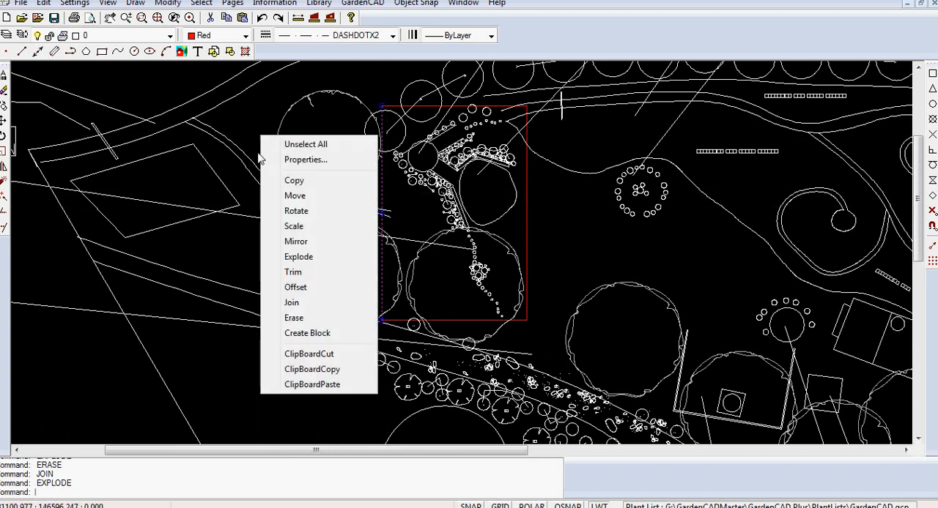
{"action": "left_click", "coordinate": [295, 161]}
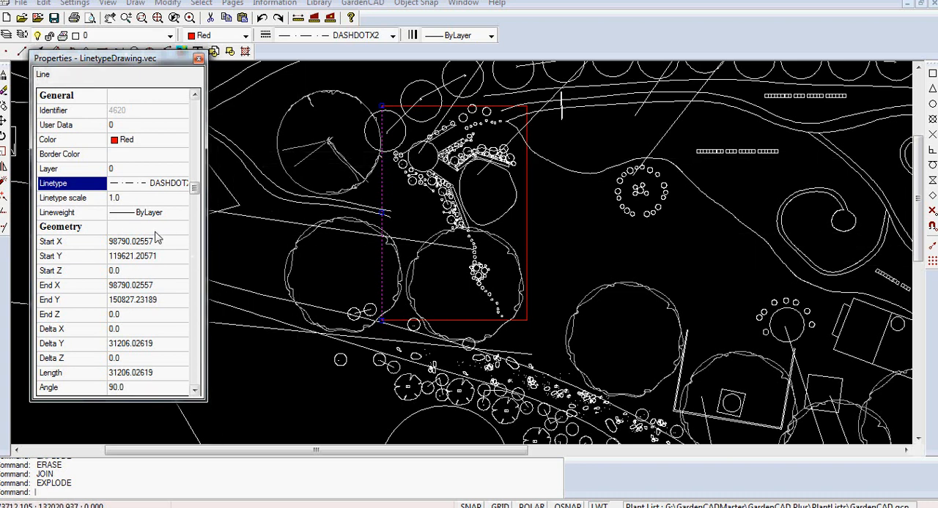
{"action": "left_click", "coordinate": [131, 202]}
{"action": "left_click", "coordinate": [130, 198]}
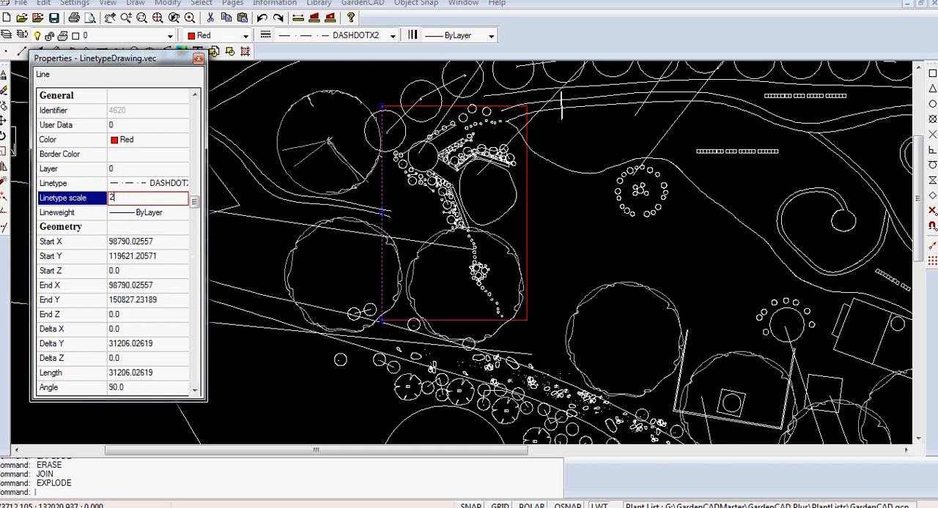
{"action": "double_click", "coordinate": [156, 200]}
{"action": "key", "text": "Return"}
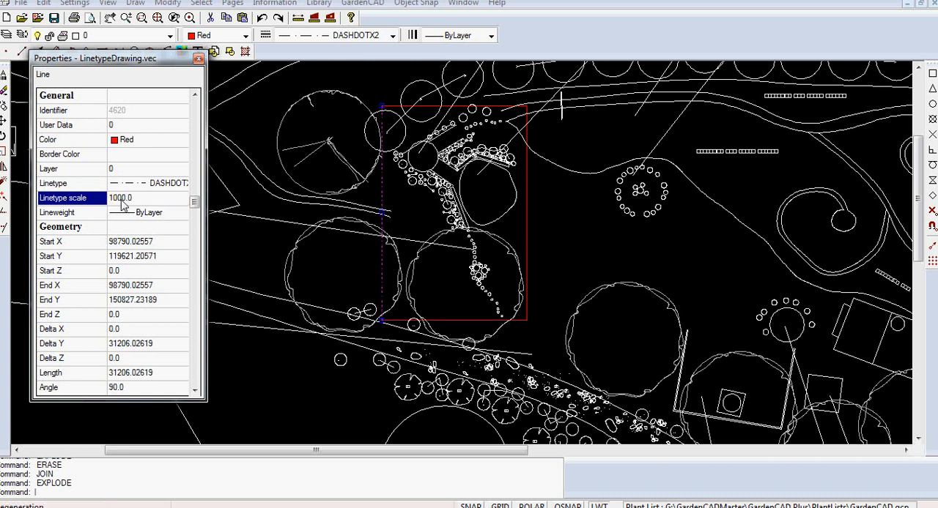
{"action": "left_click", "coordinate": [199, 58]}
{"action": "key", "text": "Escape"}
- Match the properties of the red rectangle's left side onto its top, right and bottom sides
{"action": "scroll", "coordinate": [381, 202], "scroll_direction": "up", "scroll_amount": 3}
{"action": "scroll", "coordinate": [387, 194], "scroll_direction": "up", "scroll_amount": 3}
{"action": "scroll", "coordinate": [369, 223], "scroll_direction": "down", "scroll_amount": 2}
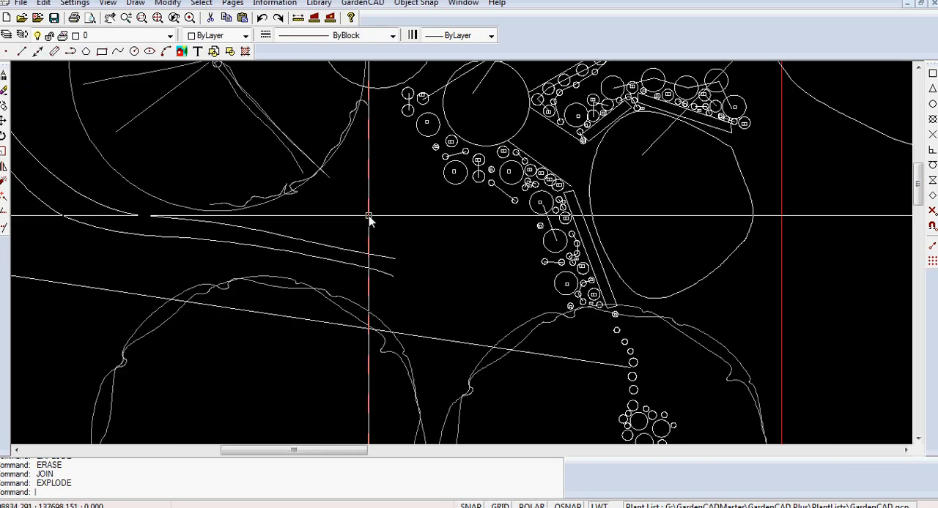
{"action": "scroll", "coordinate": [368, 217], "scroll_direction": "down", "scroll_amount": 2}
{"action": "scroll", "coordinate": [368, 218], "scroll_direction": "down", "scroll_amount": 2}
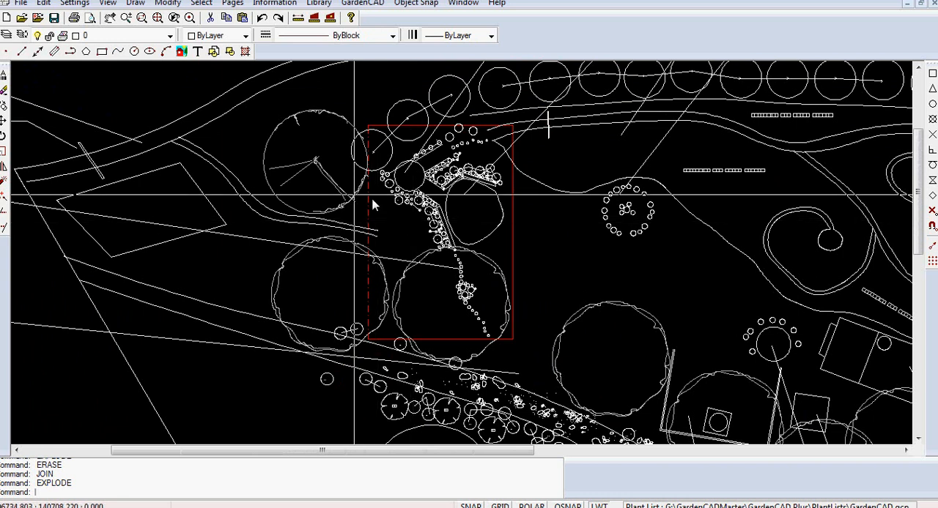
{"action": "left_click", "coordinate": [168, 3]}
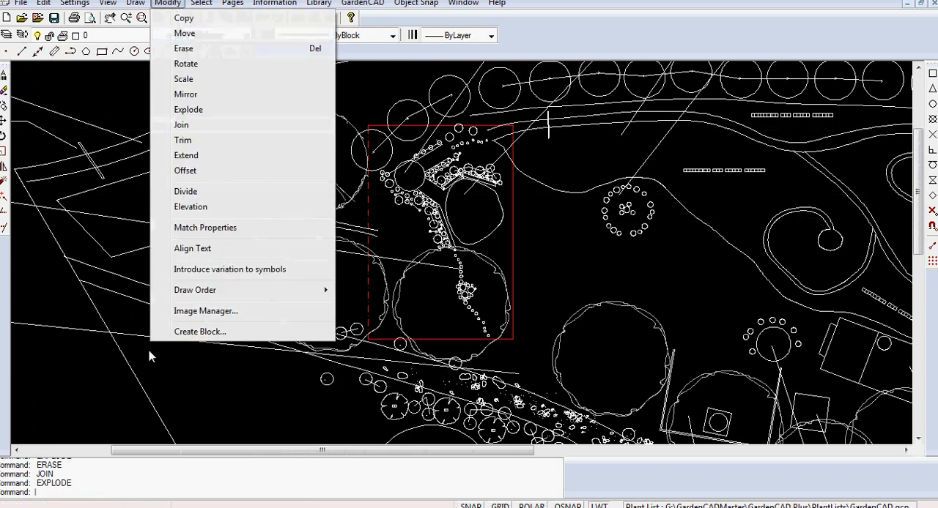
{"action": "left_click", "coordinate": [197, 229]}
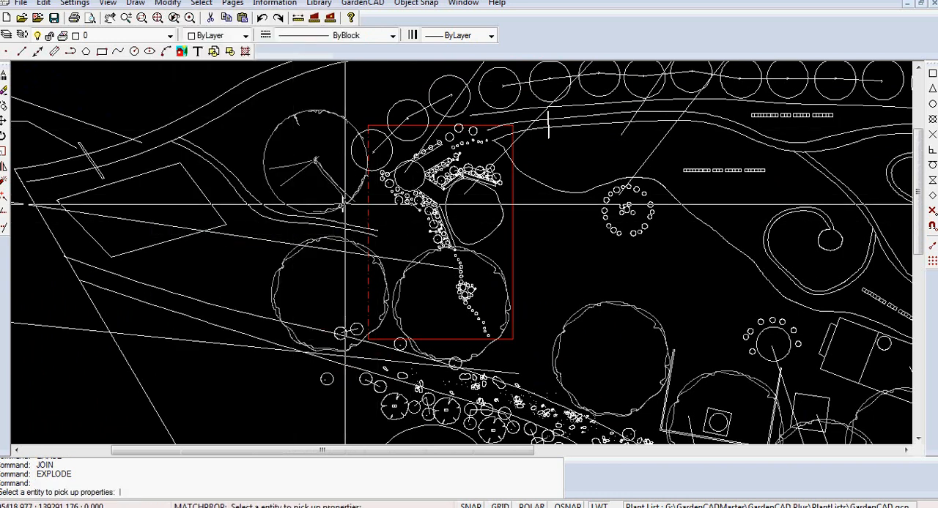
{"action": "left_click", "coordinate": [369, 176]}
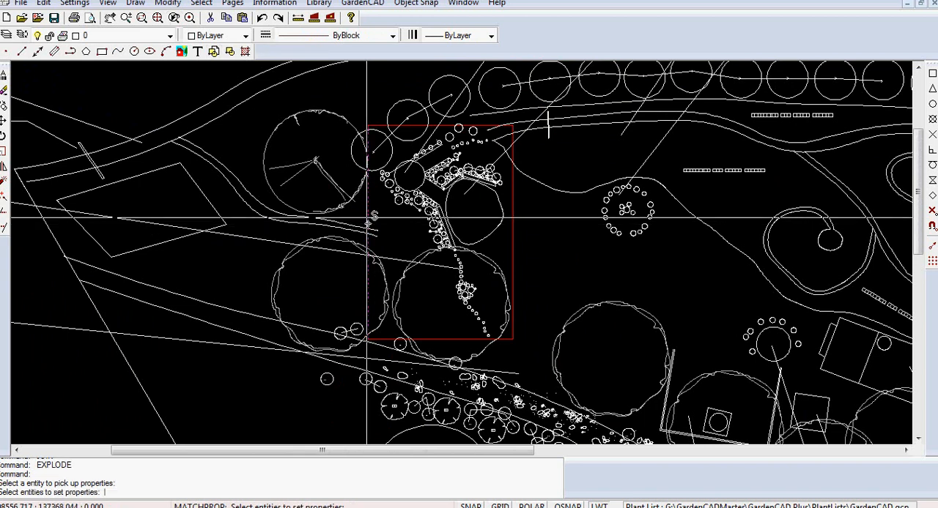
{"action": "left_click", "coordinate": [418, 126]}
{"action": "left_click", "coordinate": [513, 251]}
{"action": "left_click", "coordinate": [461, 340]}
{"action": "left_click", "coordinate": [512, 265]}
{"action": "key", "text": "Return"}
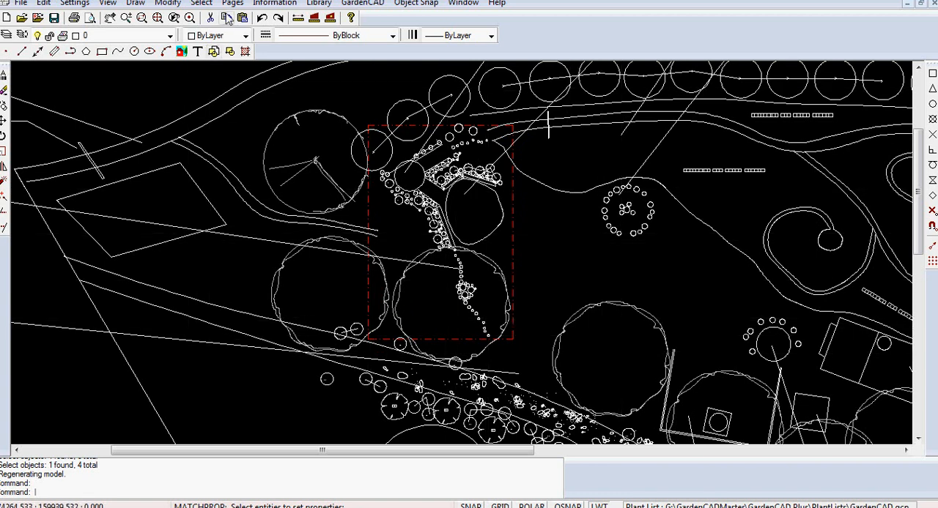
- Switch from the Model page to Construction Page 2
{"action": "left_click", "coordinate": [231, 4]}
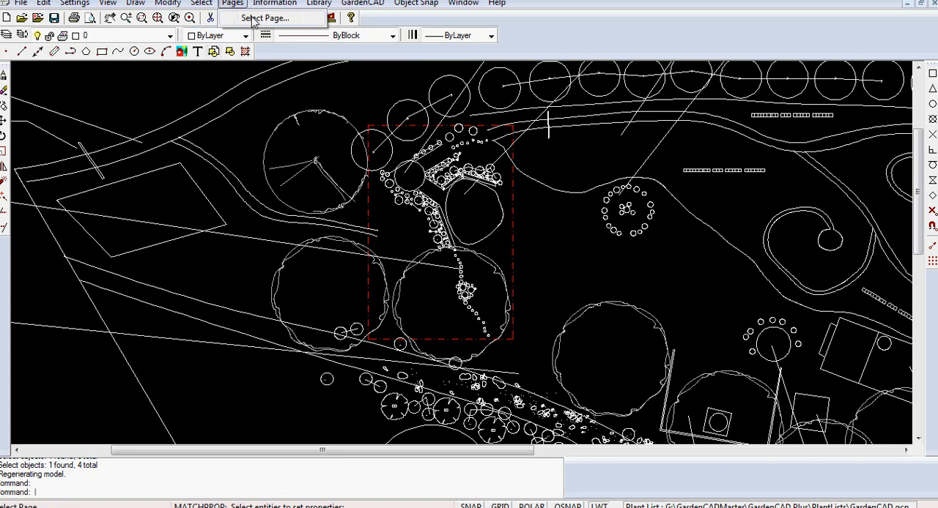
{"action": "left_click", "coordinate": [260, 19]}
{"action": "left_click", "coordinate": [450, 295]}
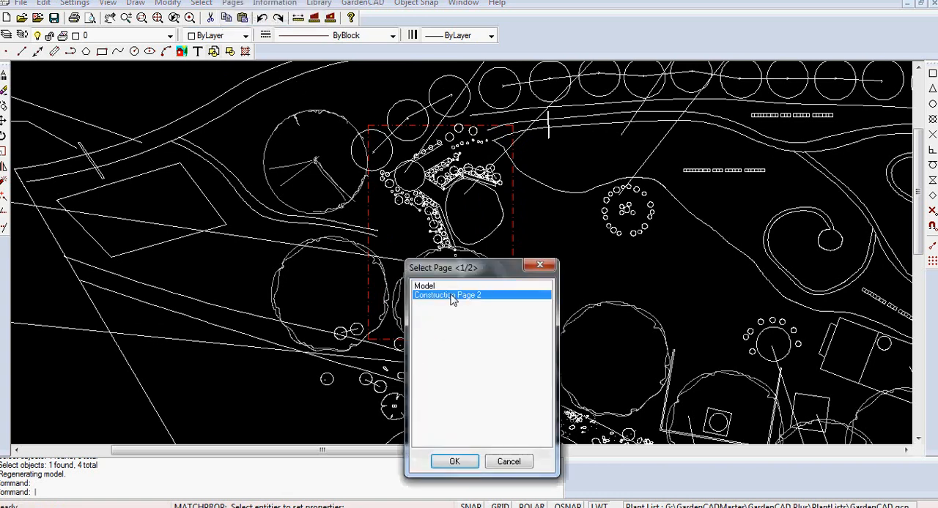
{"action": "left_click", "coordinate": [455, 463]}
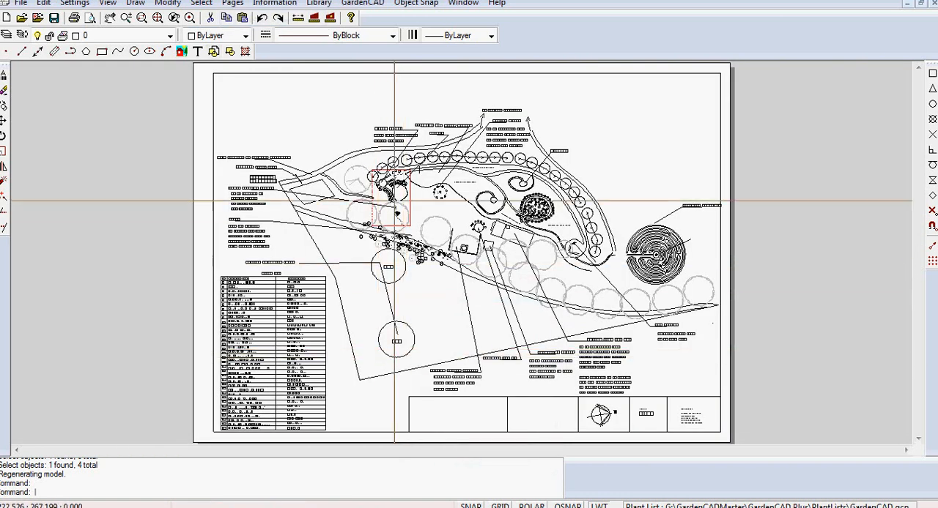
- Inspect the linetype properties of the red rectangle's left side on the construction page
{"action": "scroll", "coordinate": [399, 194], "scroll_direction": "up", "scroll_amount": 4}
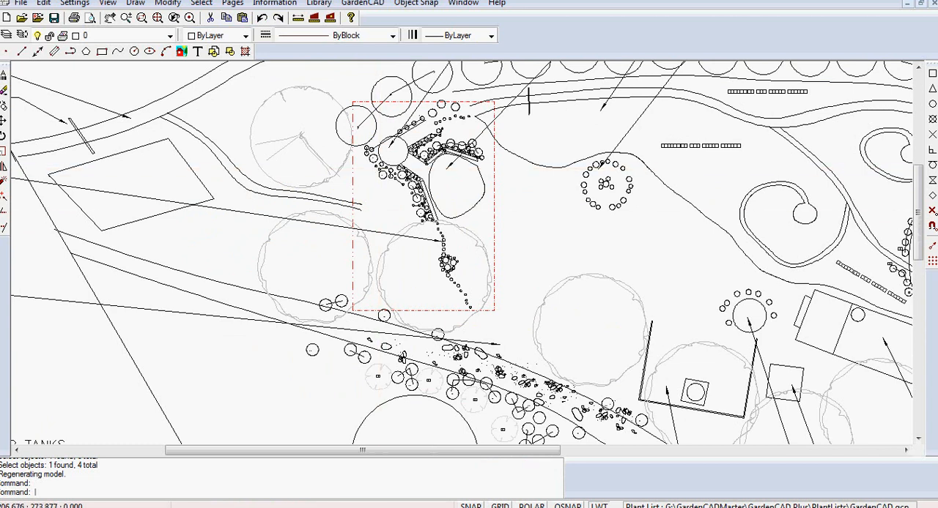
{"action": "left_click", "coordinate": [352, 185]}
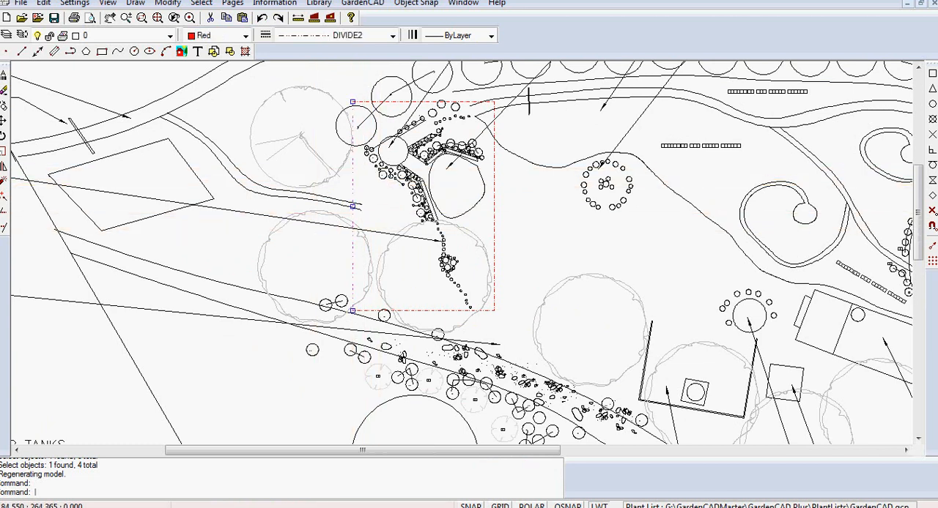
{"action": "right_click", "coordinate": [270, 208]}
{"action": "left_click", "coordinate": [302, 232]}
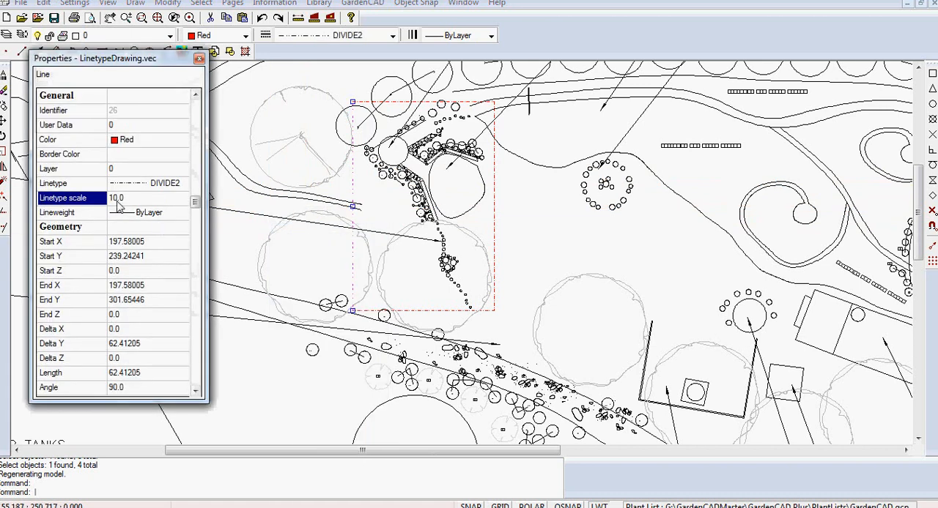
- Close the line's properties and switch from Construction Page 2 to the Model page
{"action": "left_click", "coordinate": [198, 60]}
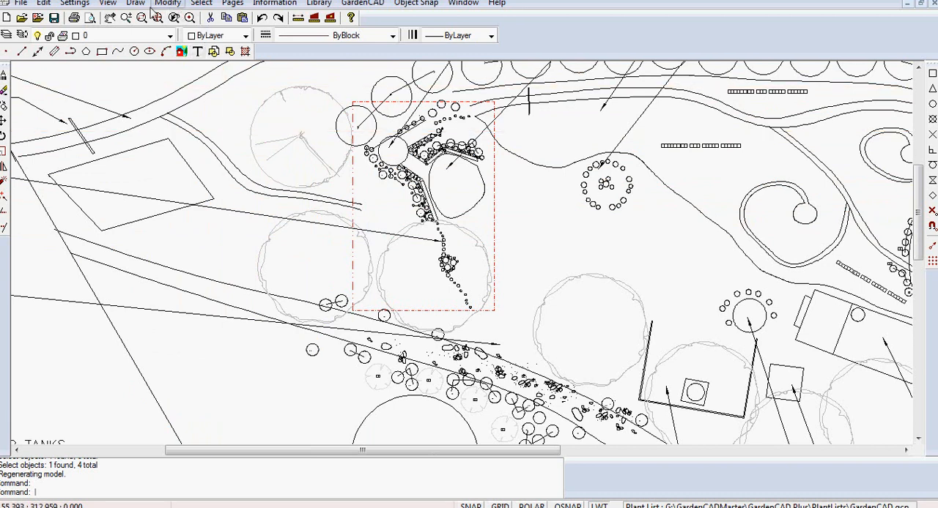
{"action": "left_click", "coordinate": [232, 3]}
{"action": "left_click", "coordinate": [260, 17]}
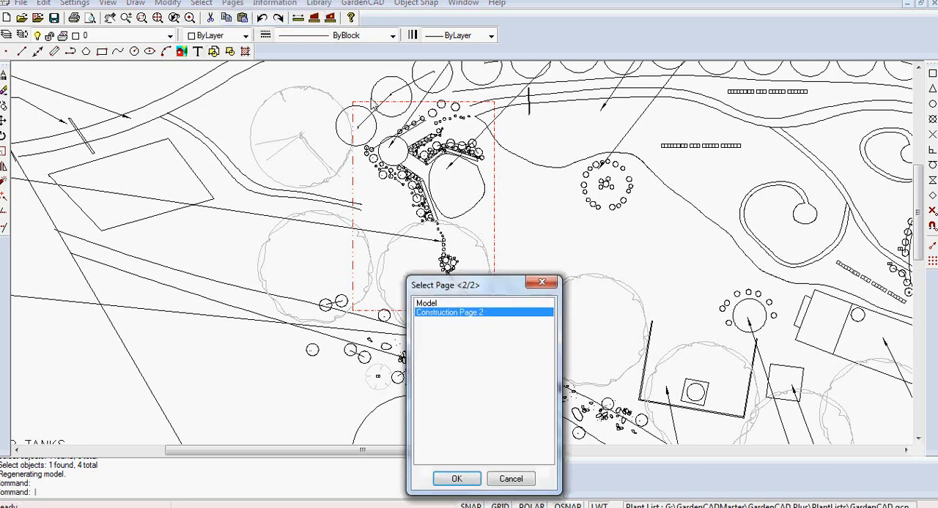
{"action": "left_click", "coordinate": [446, 303]}
{"action": "left_click", "coordinate": [446, 479]}
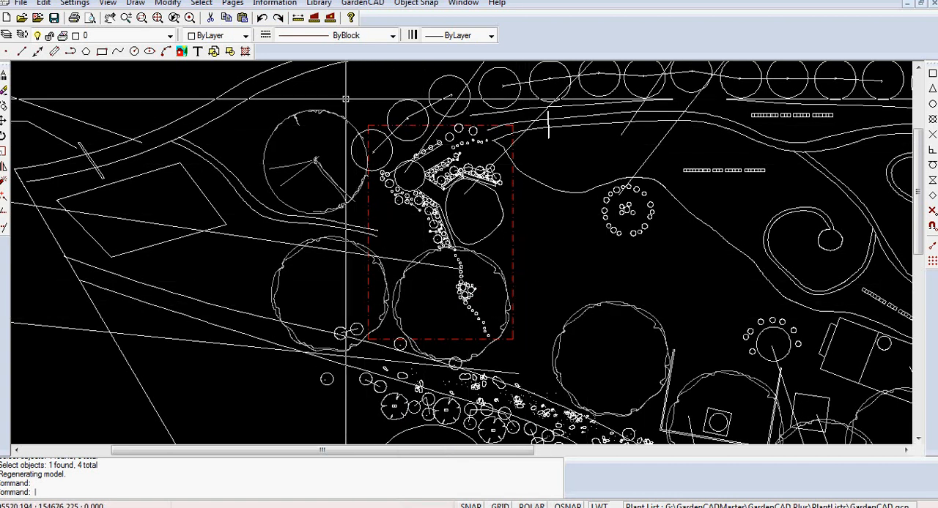
- Create a block named Zone from the objects in and around the red rectangle, with its base point at the rectangle's lower-left corner
{"action": "left_click_drag", "start_coordinate": [344, 99], "coordinate": [547, 369]}
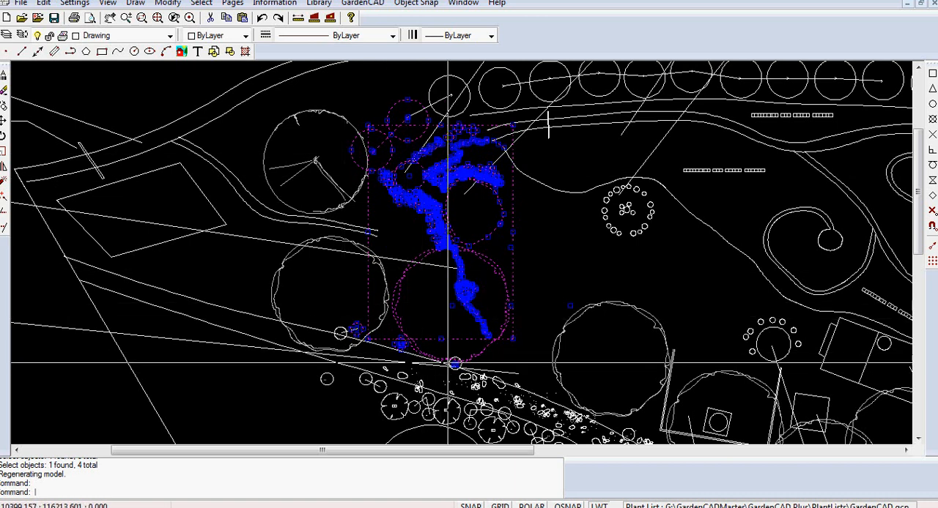
{"action": "right_click", "coordinate": [462, 217]}
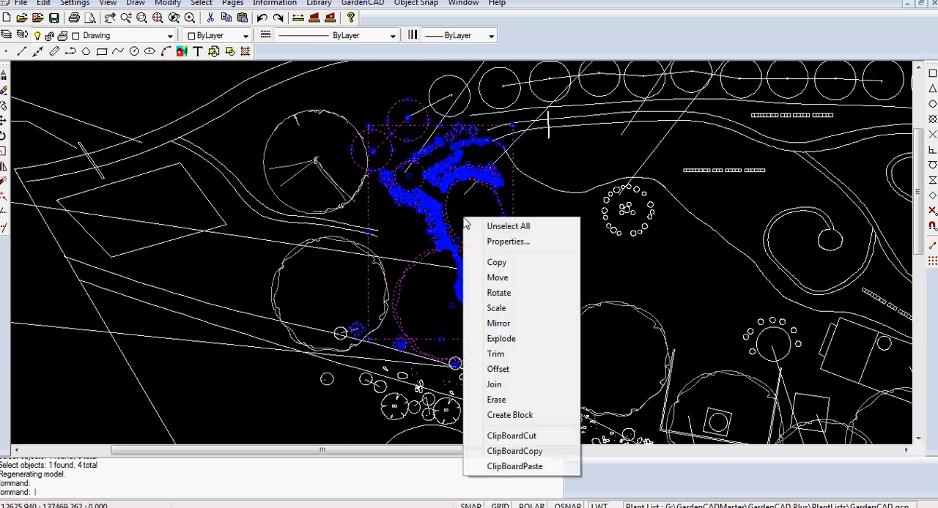
{"action": "left_click", "coordinate": [511, 415]}
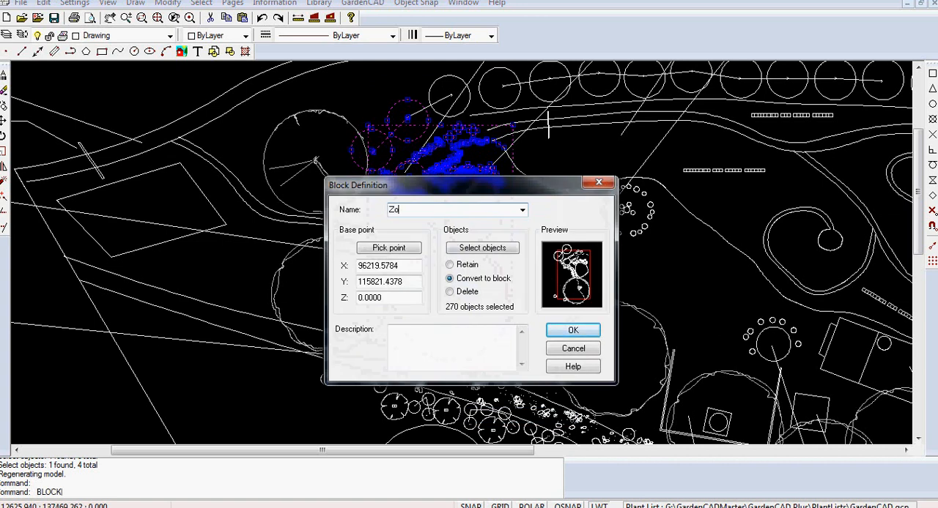
{"action": "type", "text": "Zone"}
{"action": "left_click", "coordinate": [388, 247]}
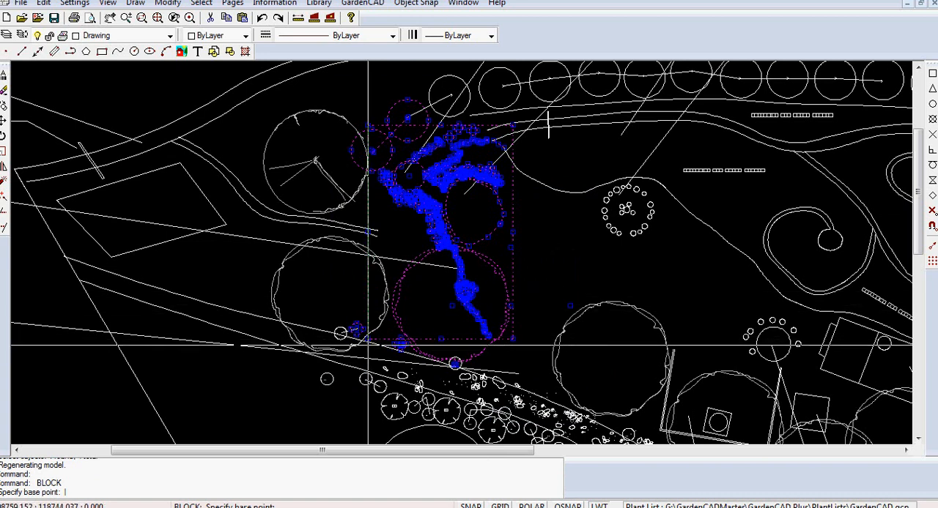
{"action": "left_click", "coordinate": [368, 339]}
{"action": "left_click", "coordinate": [575, 348]}
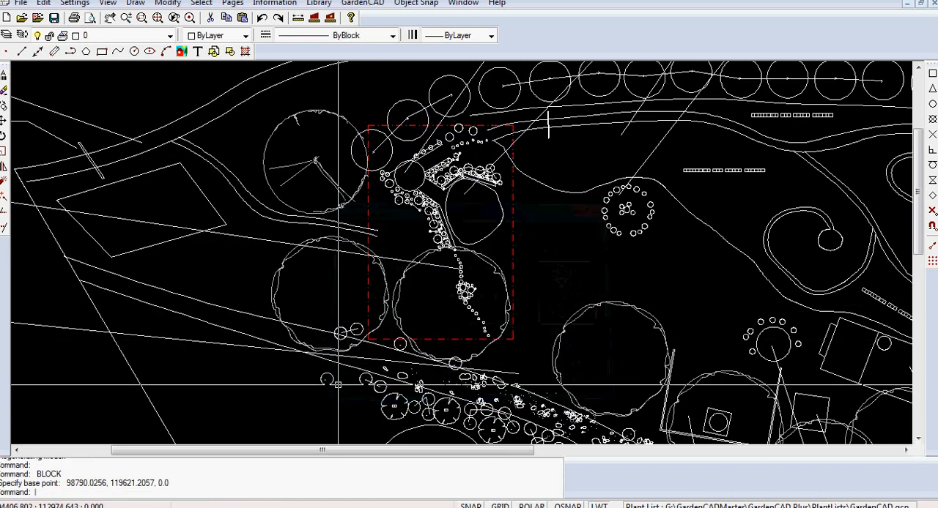
- Create a new page, Page 1, with A3 (297 x 420) paper size and Book orientation
{"action": "left_click", "coordinate": [233, 3]}
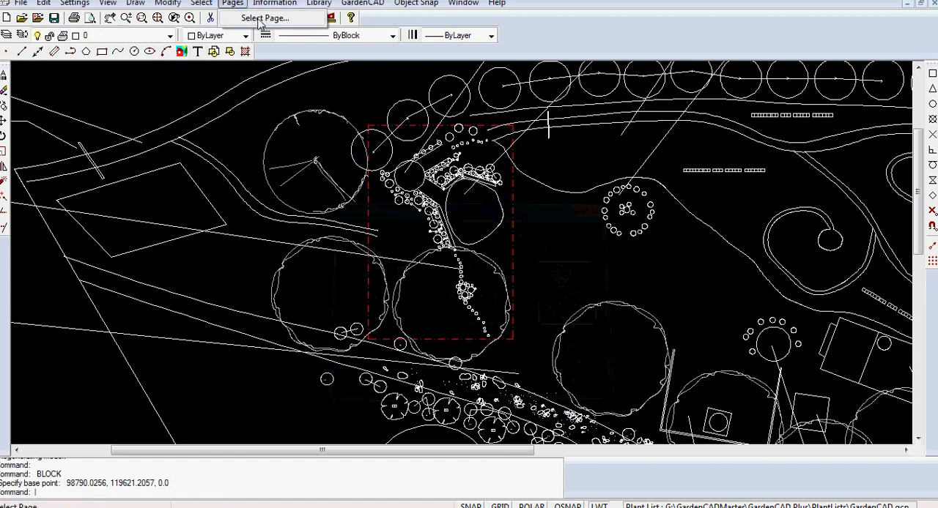
{"action": "mouse_move", "coordinate": [169, 4]}
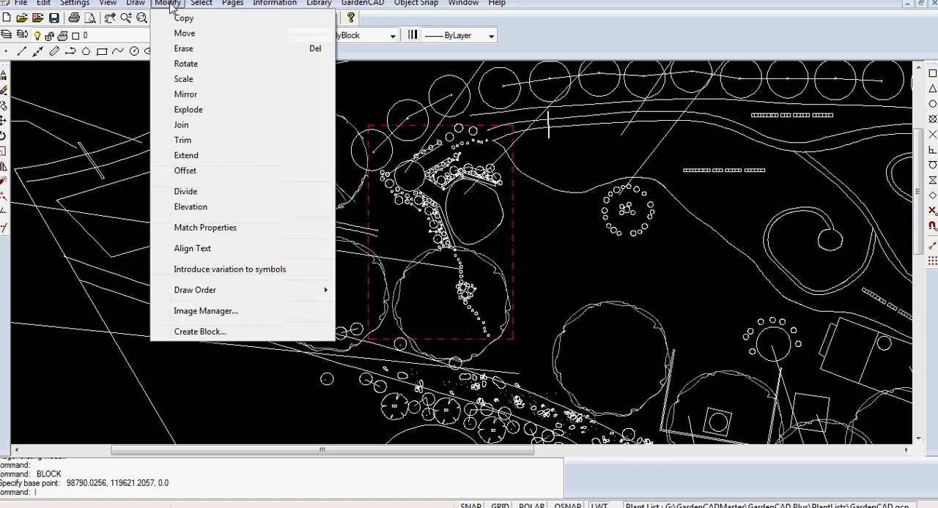
{"action": "mouse_move", "coordinate": [106, 3]}
{"action": "mouse_move", "coordinate": [76, 4]}
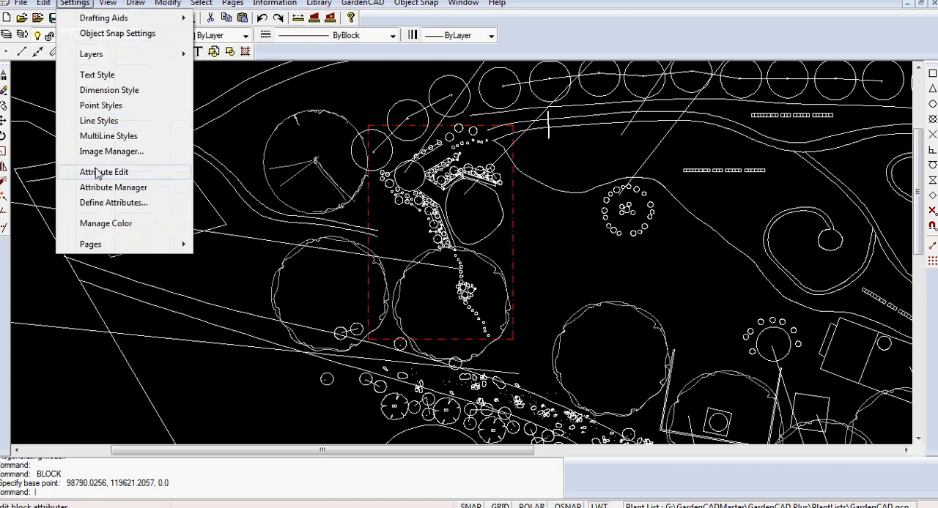
{"action": "mouse_move", "coordinate": [185, 245]}
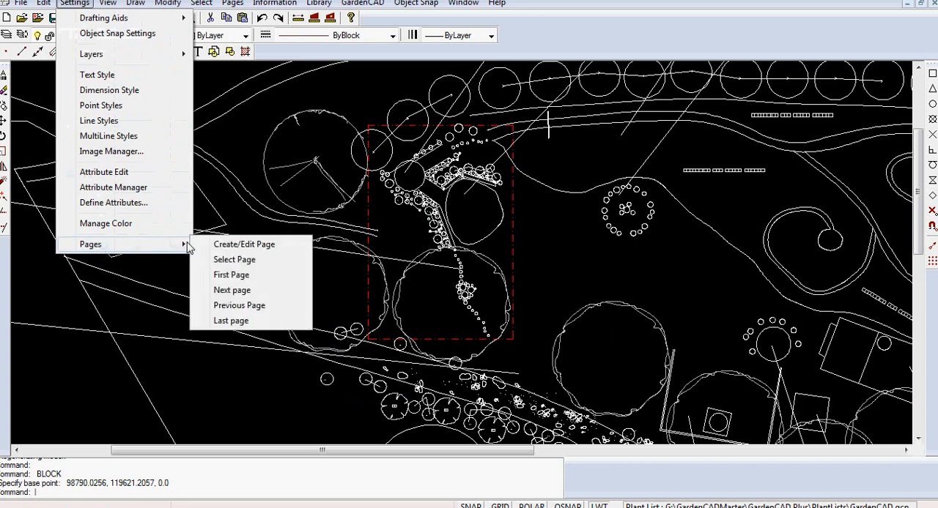
{"action": "left_click", "coordinate": [216, 244]}
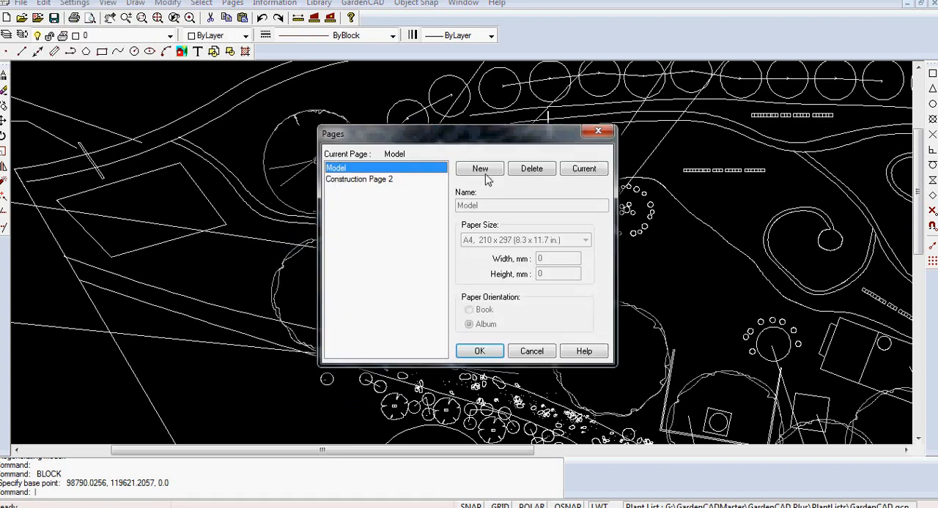
{"action": "left_click", "coordinate": [481, 169]}
{"action": "left_click", "coordinate": [586, 243]}
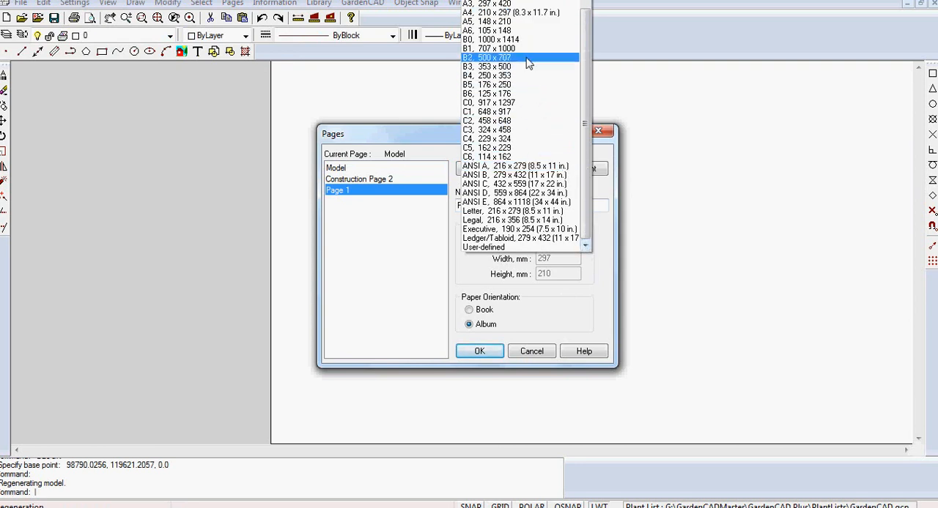
{"action": "left_click", "coordinate": [521, 4]}
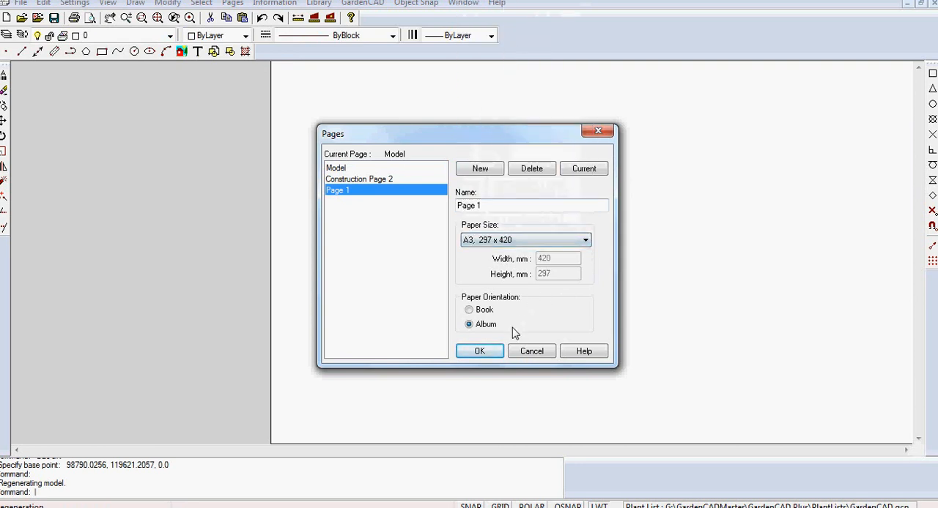
{"action": "left_click", "coordinate": [469, 310]}
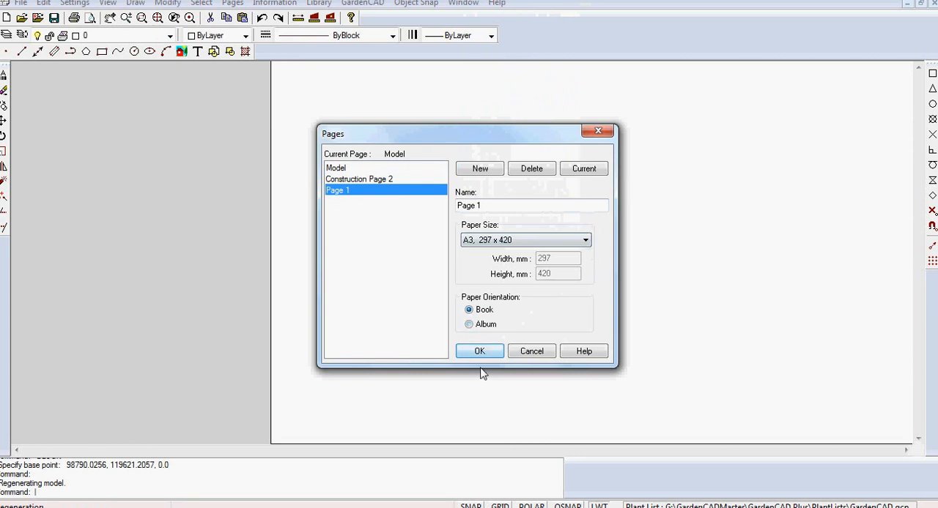
{"action": "left_click", "coordinate": [479, 351]}
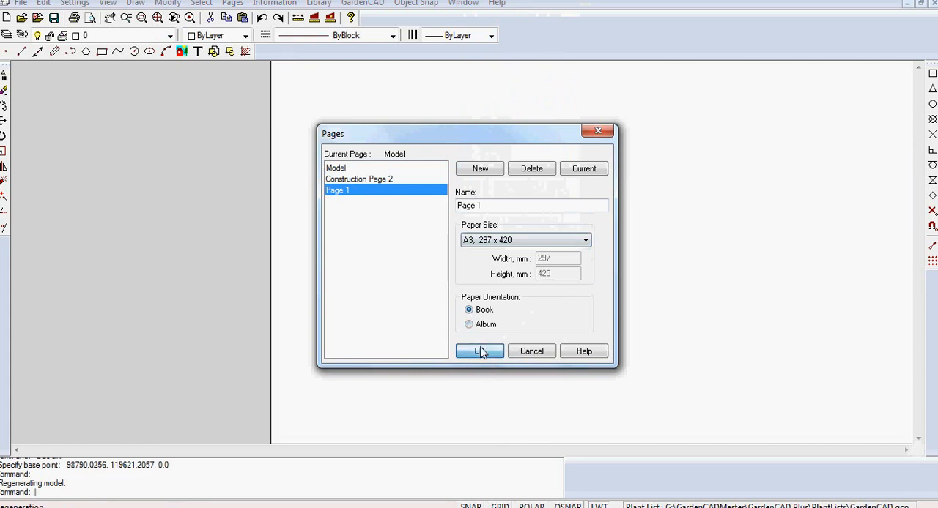
- Insert the Zone block on the new page near the sheet's lower-left corner, at about 23.35, 9.99
{"action": "right_click", "coordinate": [195, 220]}
{"action": "left_click", "coordinate": [249, 249]}
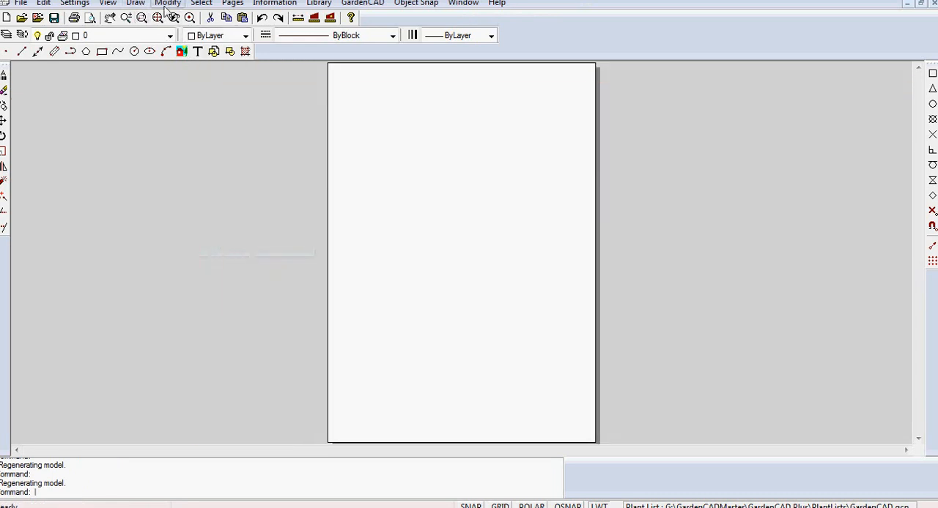
{"action": "left_click", "coordinate": [135, 3]}
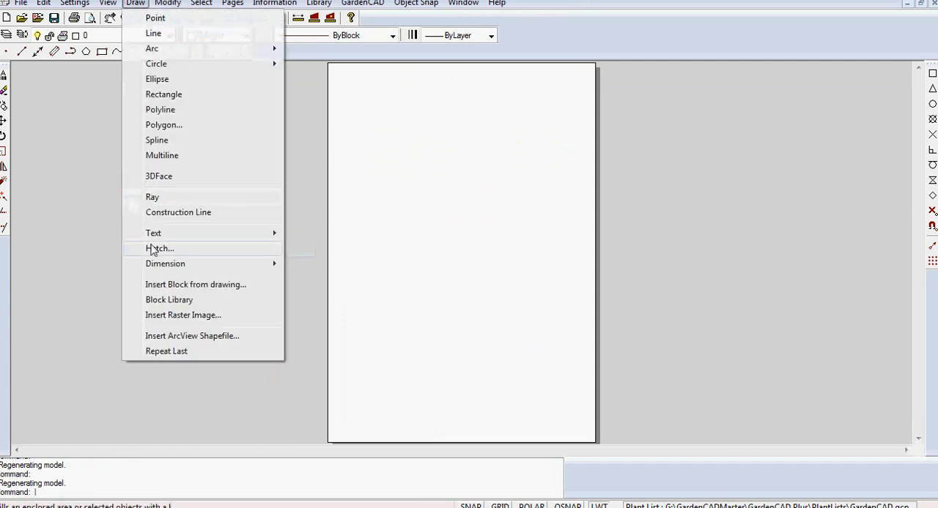
{"action": "left_click", "coordinate": [201, 285]}
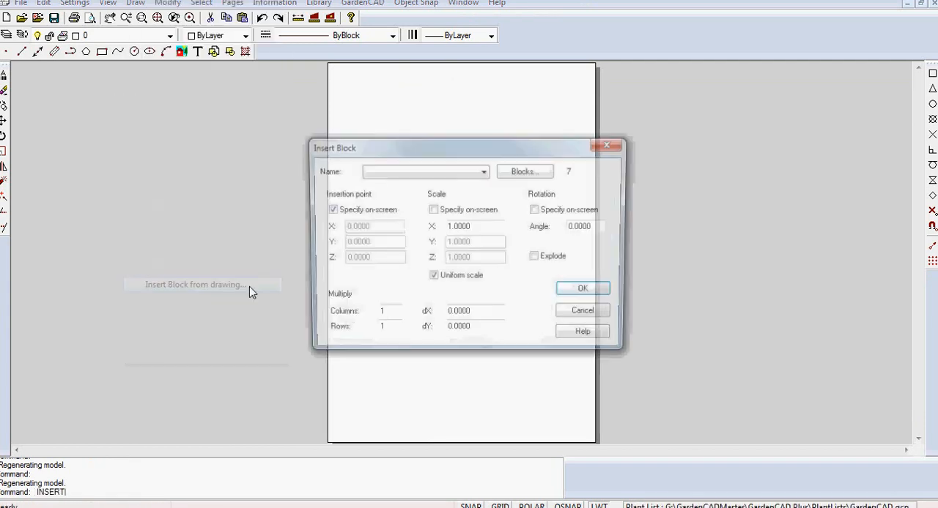
{"action": "left_click", "coordinate": [484, 171]}
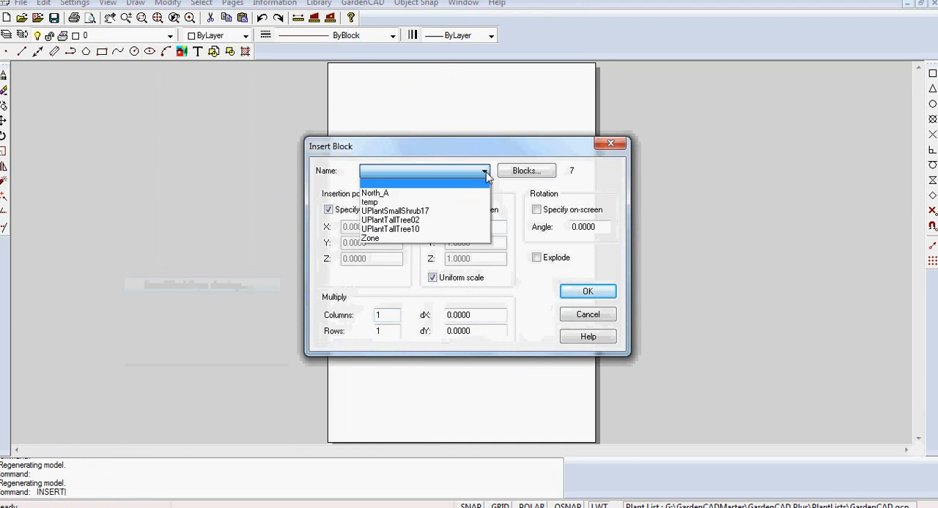
{"action": "left_click", "coordinate": [388, 238]}
{"action": "left_click", "coordinate": [578, 295]}
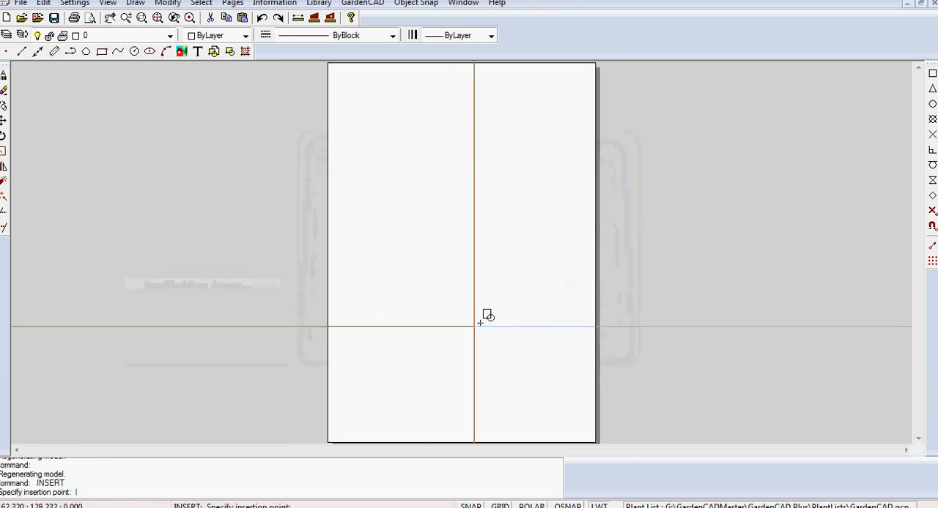
{"action": "left_click", "coordinate": [348, 433]}
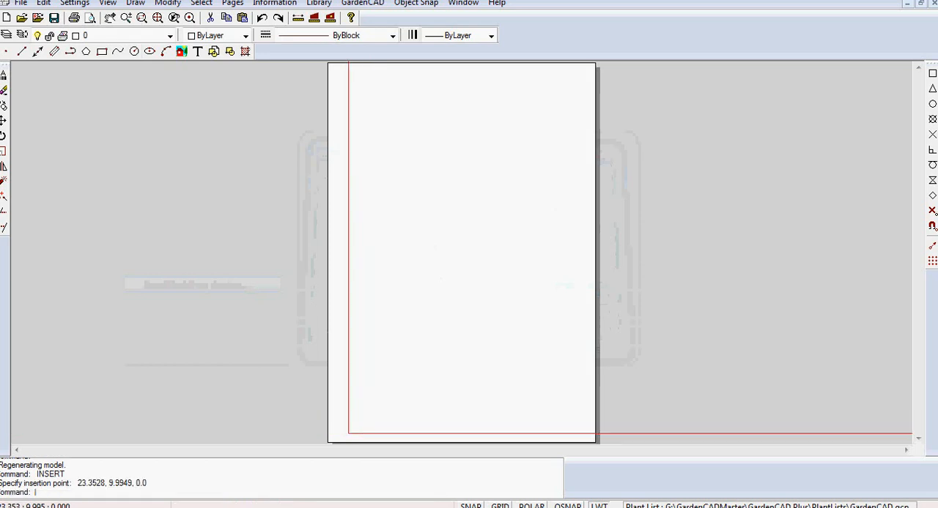
- Examine the inserted Zone block's extent and linetype compared with the A3 sheet
{"action": "right_click", "coordinate": [492, 294]}
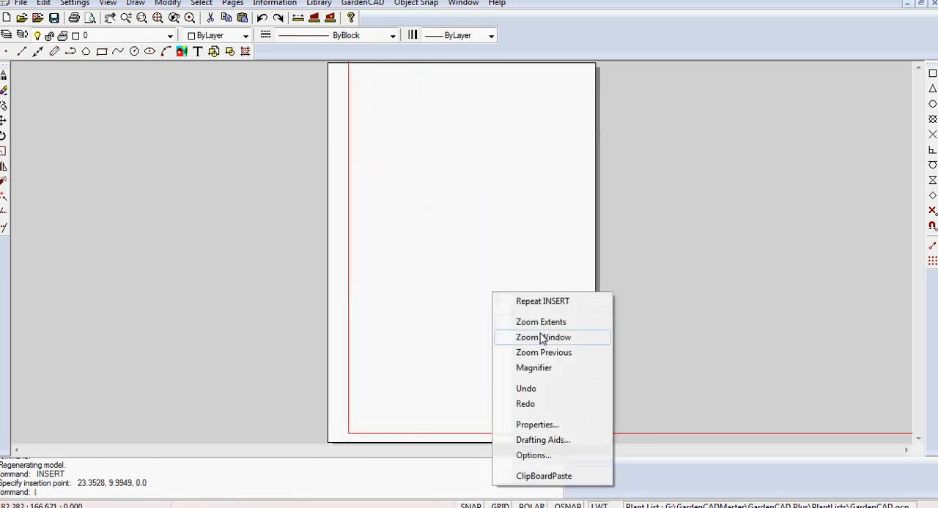
{"action": "left_click", "coordinate": [520, 320]}
{"action": "scroll", "coordinate": [544, 323], "scroll_direction": "down", "scroll_amount": 10}
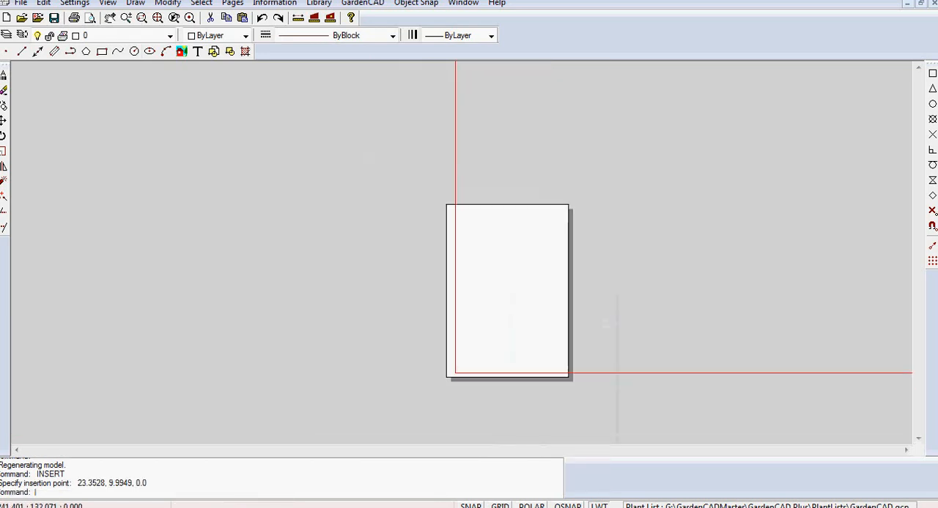
{"action": "scroll", "coordinate": [545, 320], "scroll_direction": "down", "scroll_amount": 4}
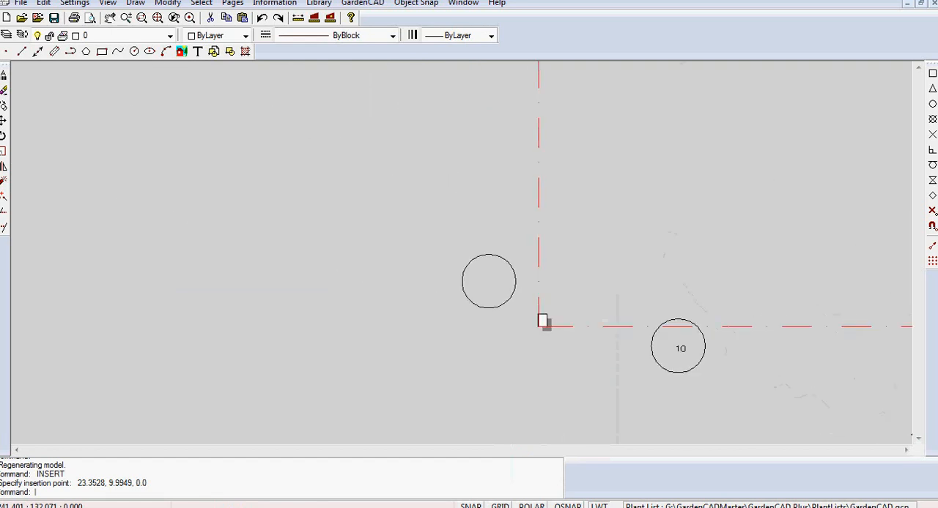
{"action": "right_click", "coordinate": [504, 365]}
{"action": "left_click", "coordinate": [551, 200]}
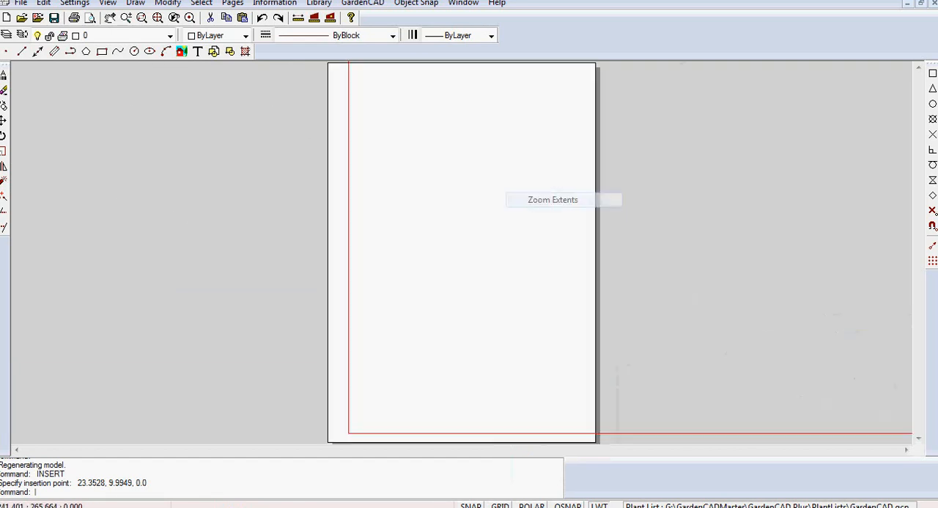
{"action": "scroll", "coordinate": [612, 219], "scroll_direction": "down", "scroll_amount": 10}
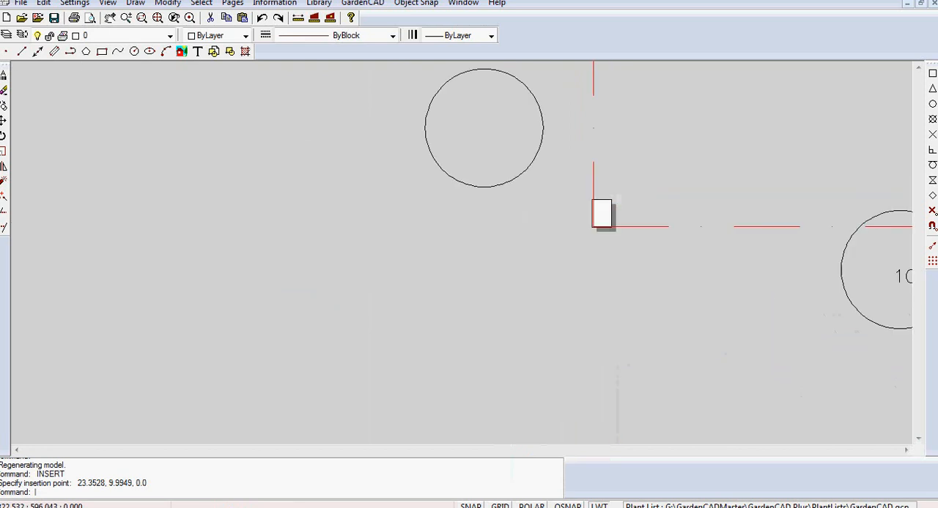
{"action": "middle_click_drag", "start_coordinate": [670, 151], "coordinate": [517, 254]}
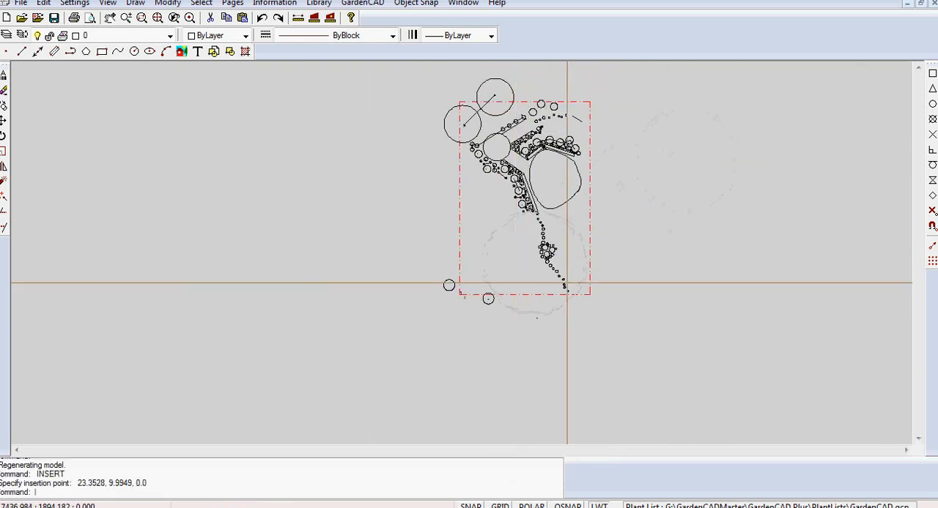
- Scale the inserted Zone block by a factor of 0.1 about the red rectangle's lower-left corner
{"action": "left_click", "coordinate": [526, 215]}
{"action": "right_click", "coordinate": [526, 211]}
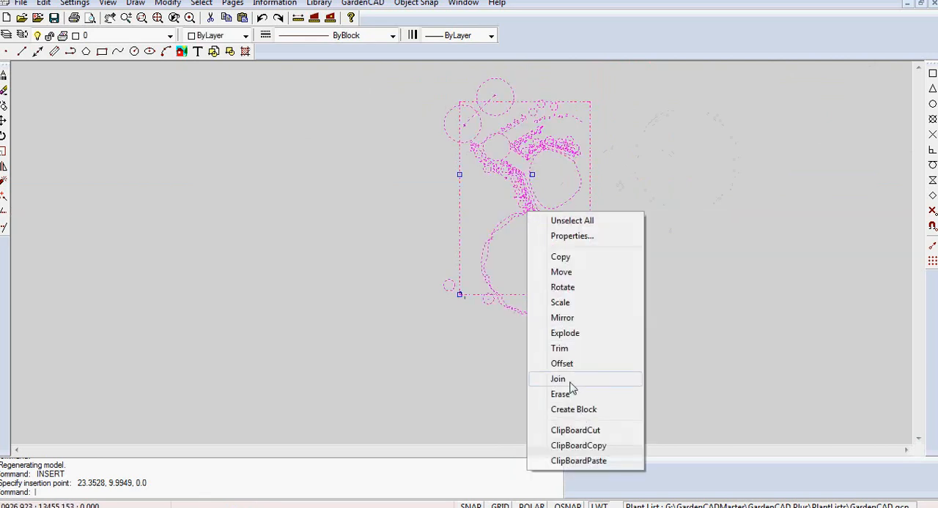
{"action": "left_click", "coordinate": [561, 303]}
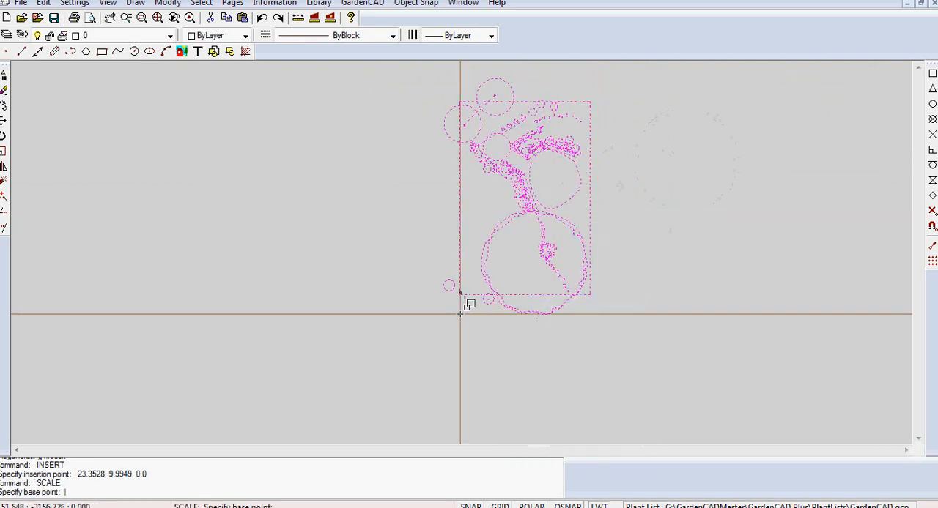
{"action": "left_click", "coordinate": [460, 294]}
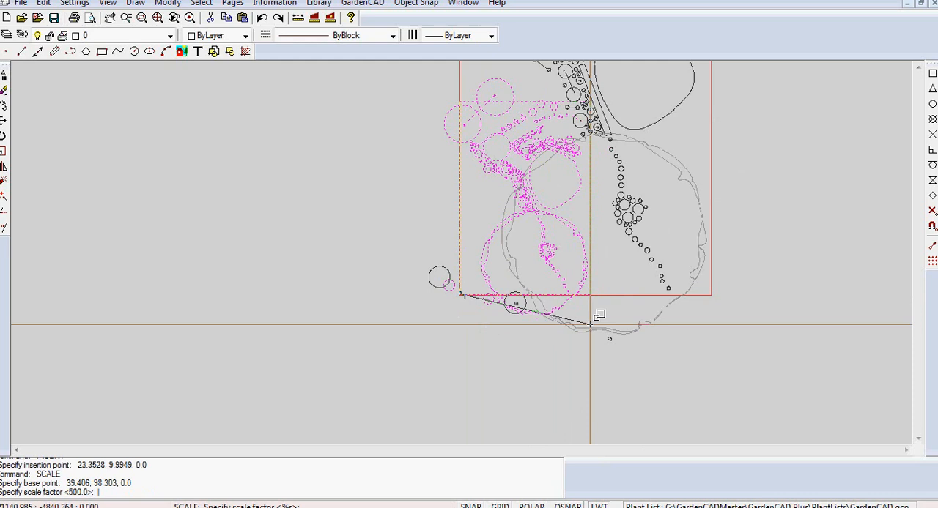
{"action": "type", "text": "0.1"}
{"action": "key", "text": "Return"}
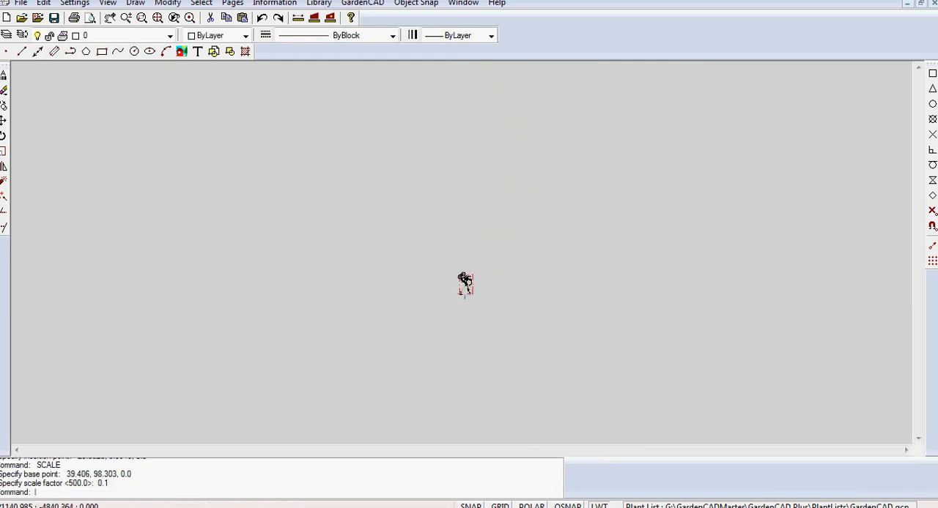
{"action": "right_click", "coordinate": [550, 237]}
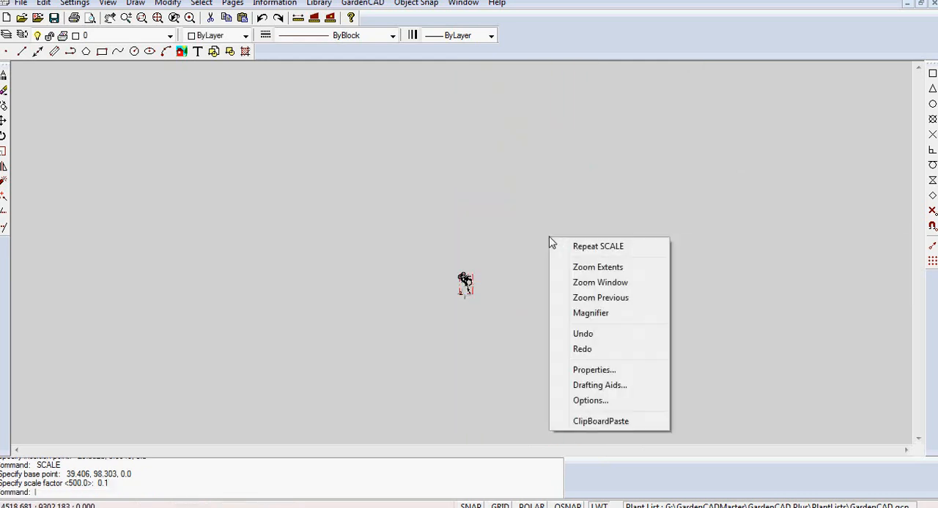
{"action": "left_click", "coordinate": [582, 267]}
{"action": "scroll", "coordinate": [551, 271], "scroll_direction": "down", "scroll_amount": 8}
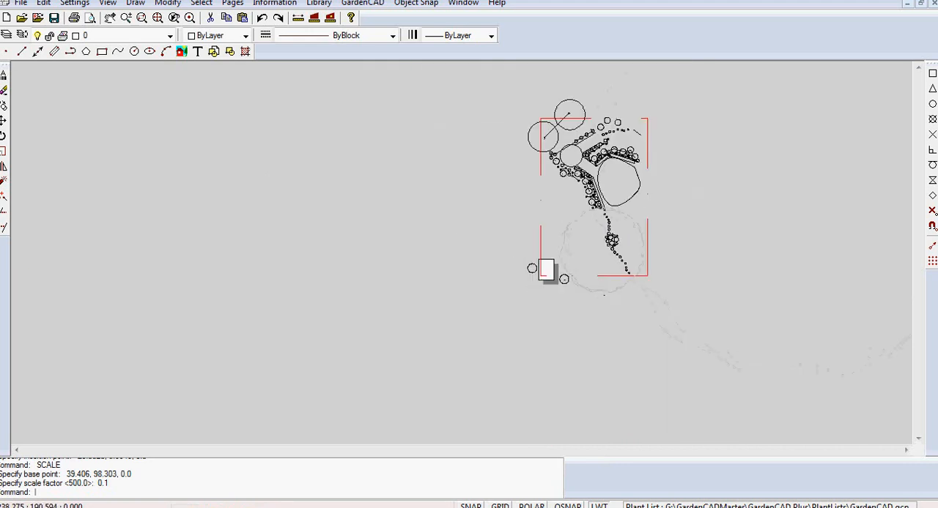
- Scale the inserted Zone block by a factor of 0.1 about a point near the sheet's lower edge, at about 41.6, -5.25
{"action": "scroll", "coordinate": [589, 257], "scroll_direction": "up", "scroll_amount": 3}
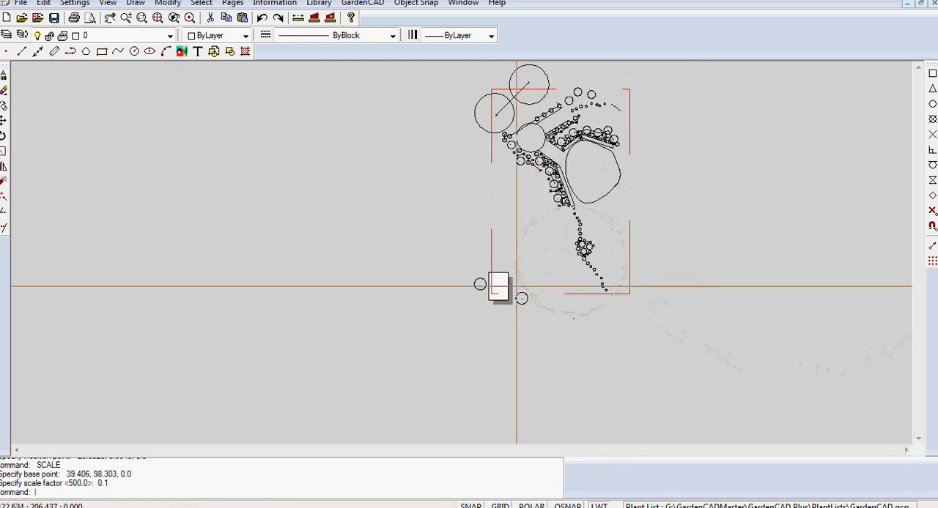
{"action": "left_click", "coordinate": [559, 195]}
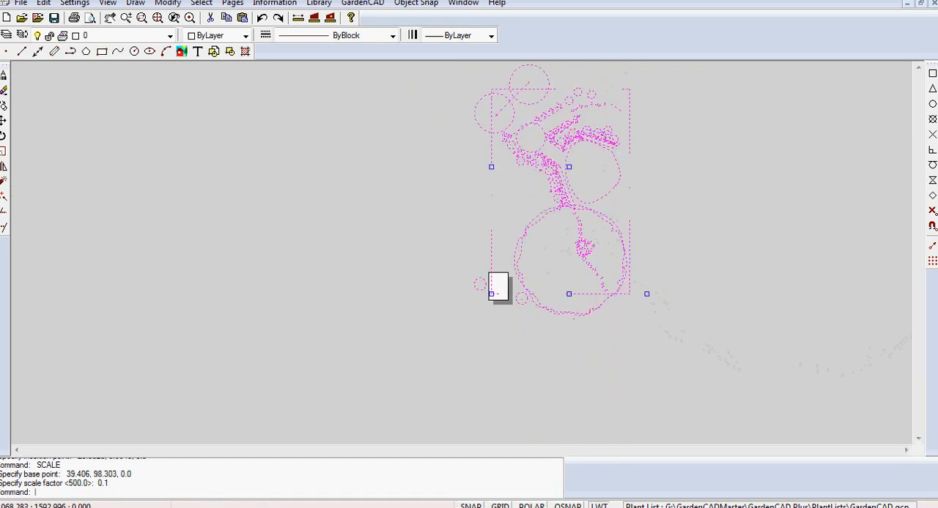
{"action": "right_click", "coordinate": [559, 196]}
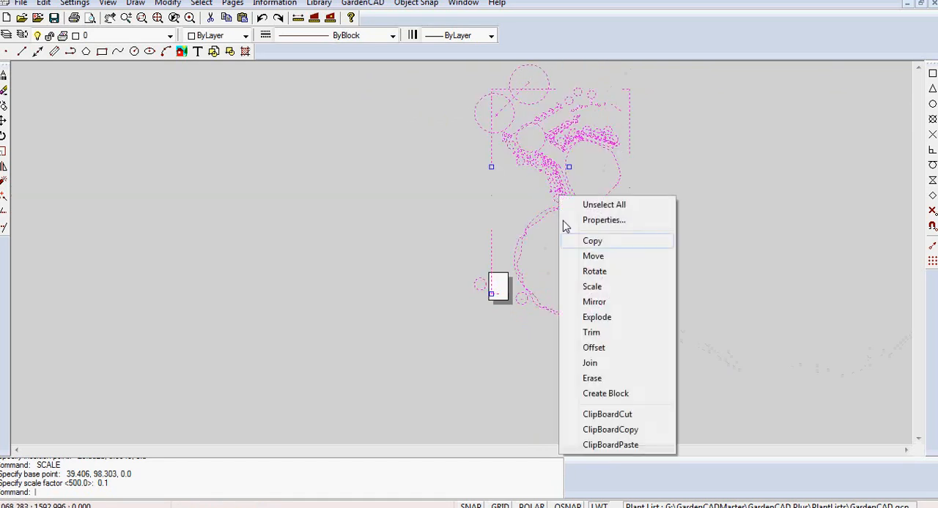
{"action": "left_click", "coordinate": [590, 286]}
{"action": "left_click", "coordinate": [500, 299]}
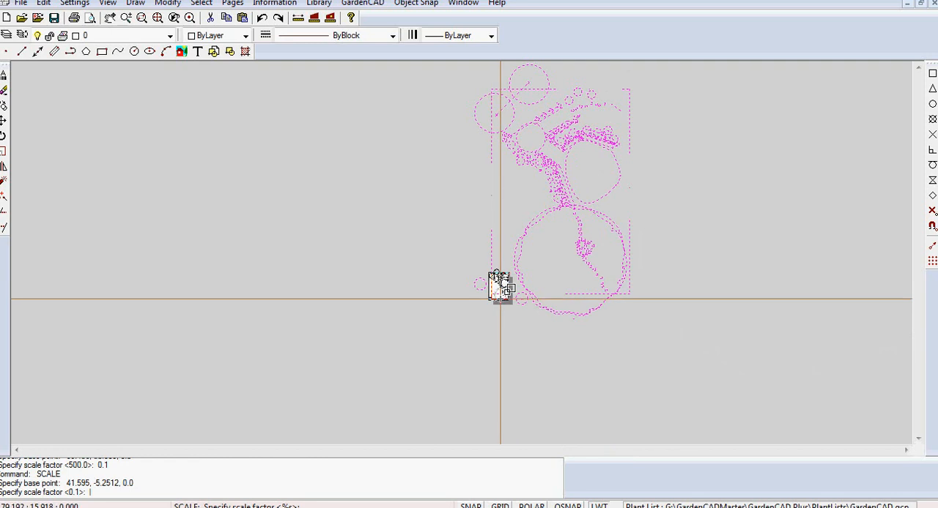
{"action": "type", "text": ".1"}
{"action": "key", "text": "Return"}
- Zoom to a window around the A3 sheet to check how the scaled Zone block fits
{"action": "scroll", "coordinate": [457, 328], "scroll_direction": "up", "scroll_amount": 3}
{"action": "right_click", "coordinate": [501, 316]}
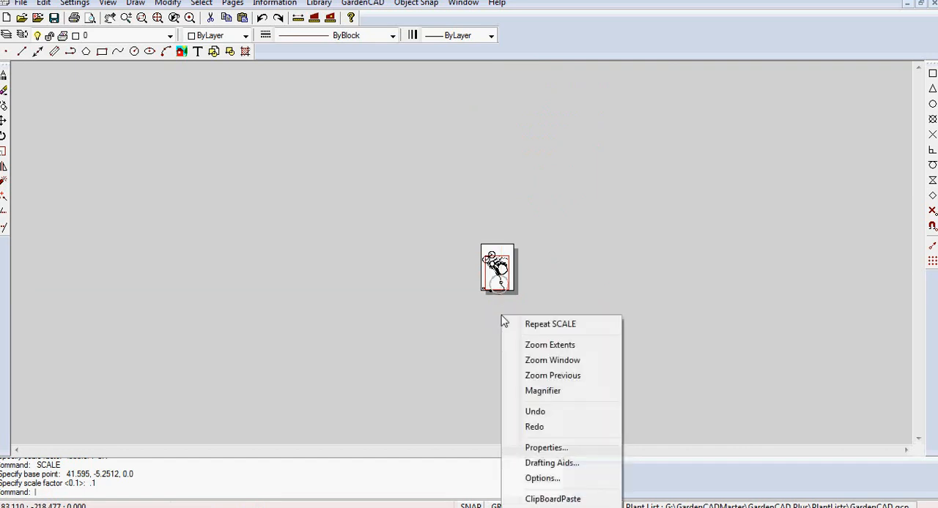
{"action": "left_click", "coordinate": [553, 360]}
{"action": "left_click", "coordinate": [479, 238]}
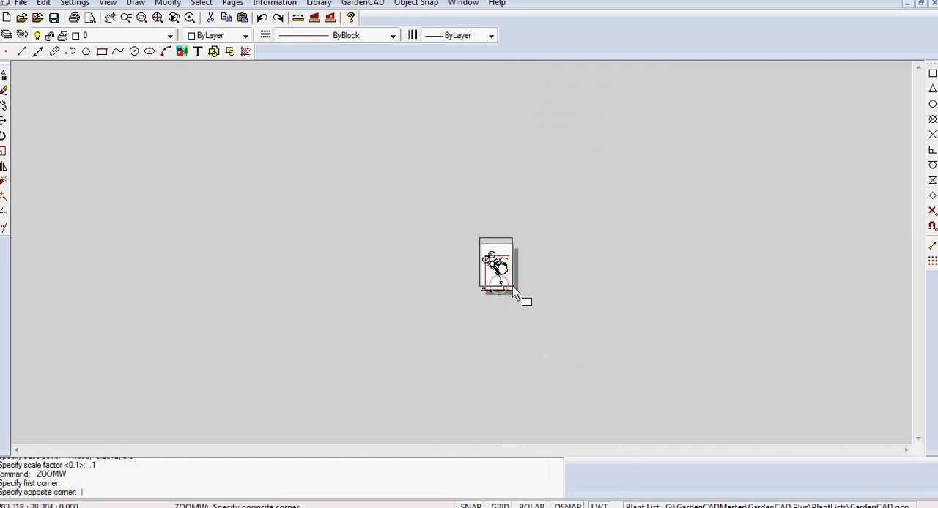
{"action": "left_click", "coordinate": [521, 301]}
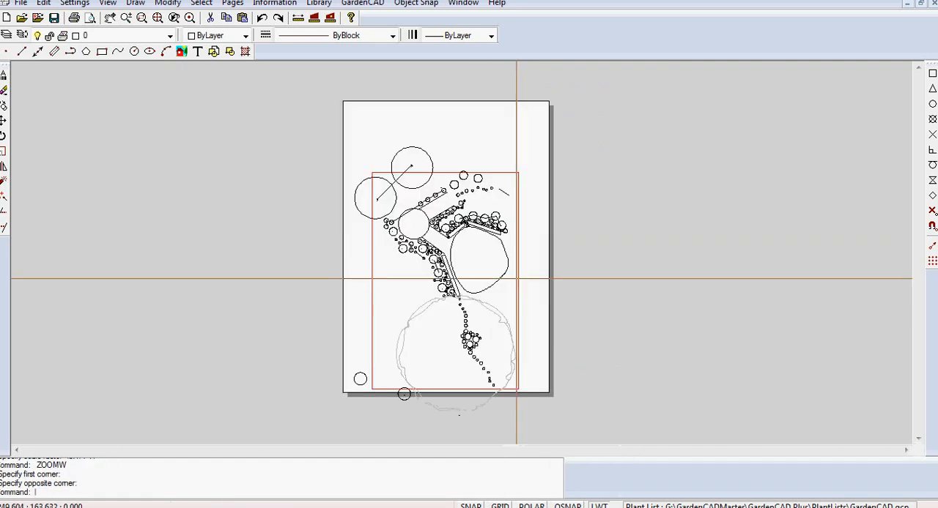
{"action": "left_click", "coordinate": [467, 174]}
{"action": "left_click", "coordinate": [453, 255]}
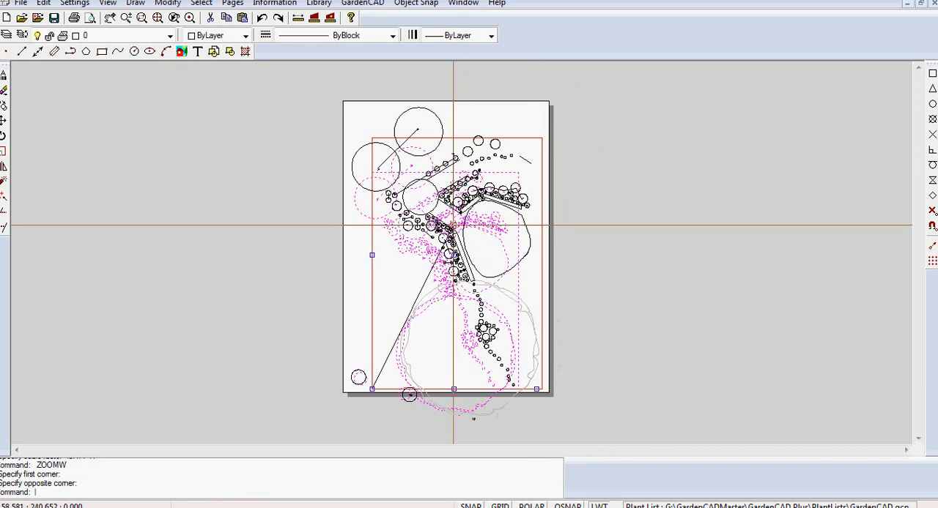
{"action": "key", "text": "Escape"}
- Move the Zone block about 10 units right and 49 units up to centre the red rectangle on the sheet
{"action": "left_click", "coordinate": [503, 171]}
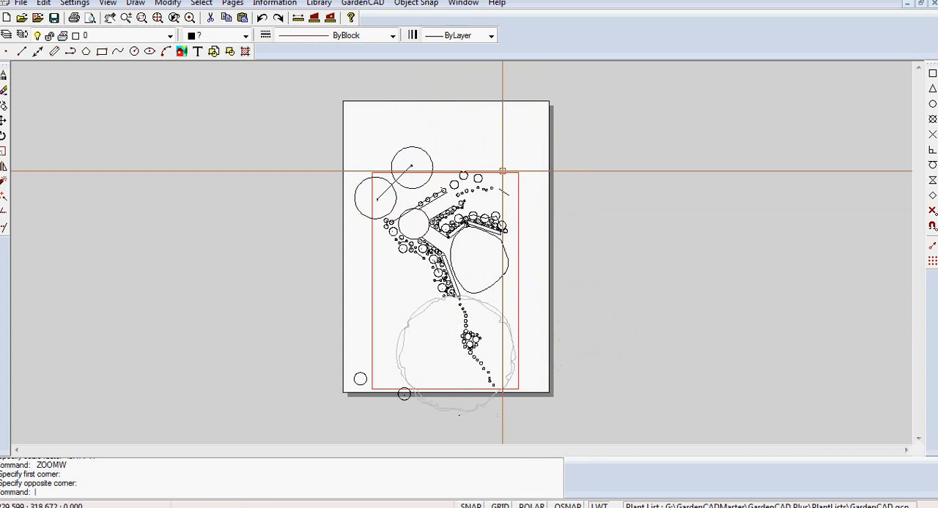
{"action": "right_click", "coordinate": [606, 183]}
{"action": "left_click", "coordinate": [623, 243]}
{"action": "left_click", "coordinate": [454, 291]}
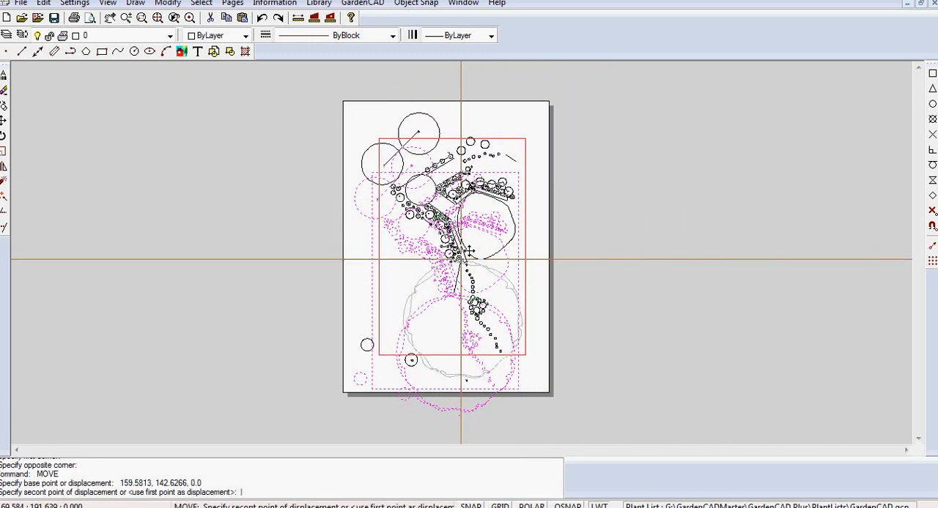
{"action": "left_click", "coordinate": [460, 259]}
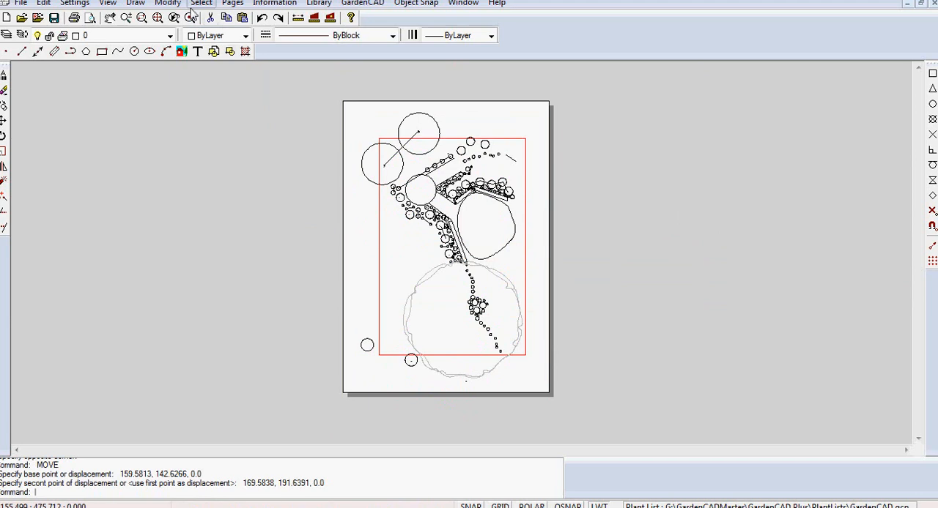
- Switch from the A3 page back to the Model page and zoom to the extents of the garden plan
{"action": "left_click", "coordinate": [232, 3]}
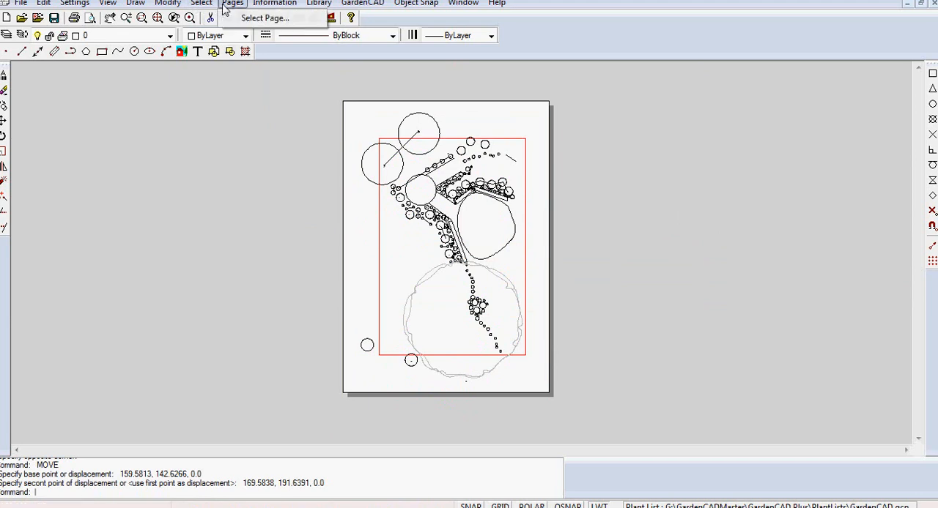
{"action": "left_click", "coordinate": [272, 19]}
{"action": "left_click", "coordinate": [428, 322]}
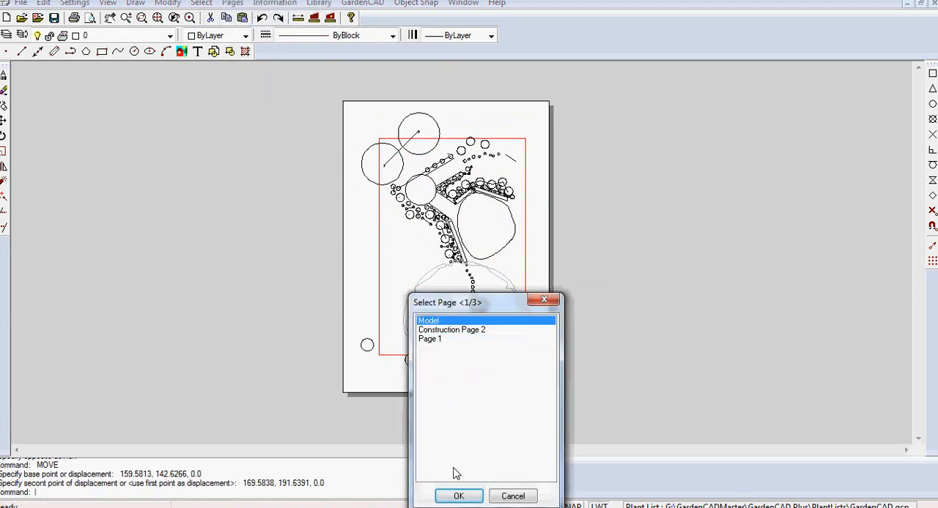
{"action": "left_click", "coordinate": [458, 496]}
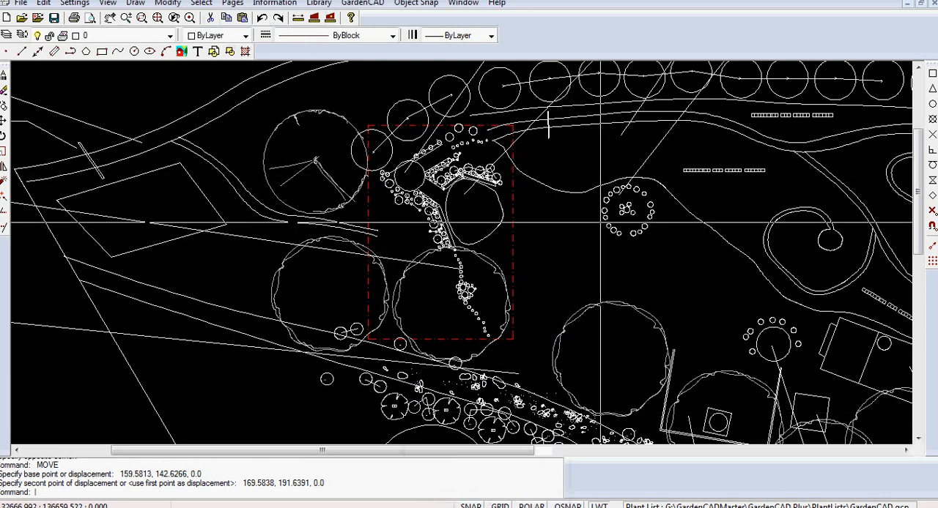
{"action": "right_click", "coordinate": [596, 235]}
{"action": "left_click", "coordinate": [629, 258]}
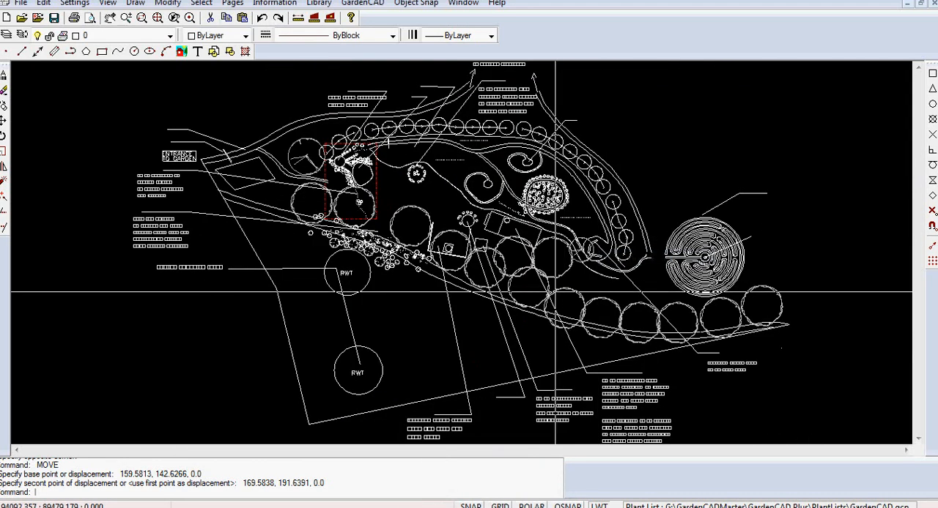